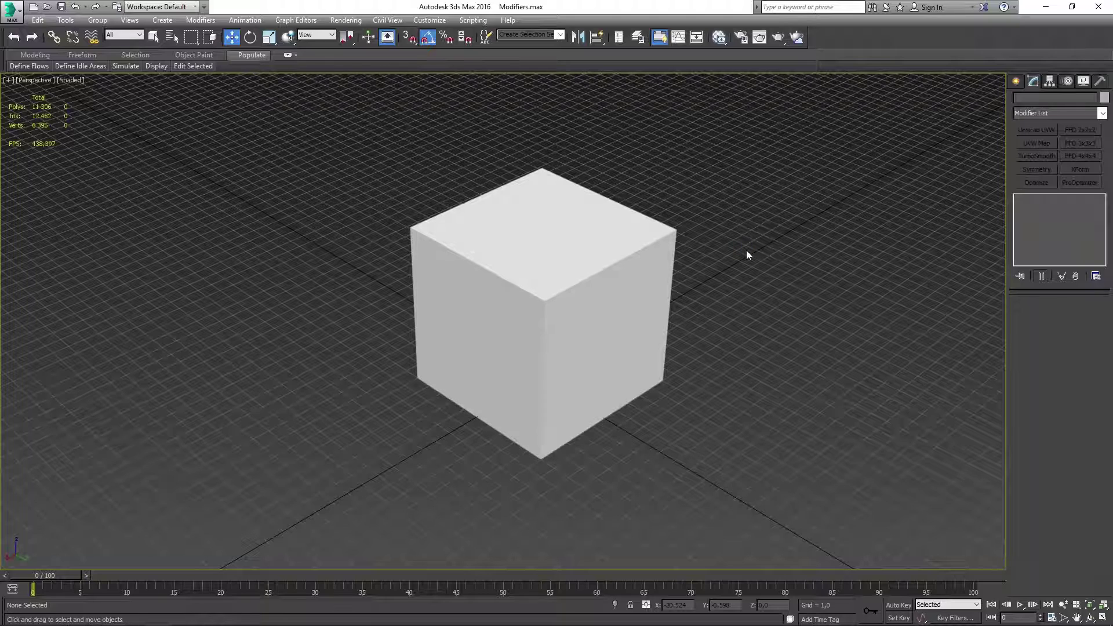
Select the Box001 cube in the Perspective viewport and orbit around it
{"action": "left_click", "coordinate": [570, 304]}
{"action": "middle_click_drag", "start_coordinate": [669, 293], "coordinate": [725, 241], "text": "alt"}
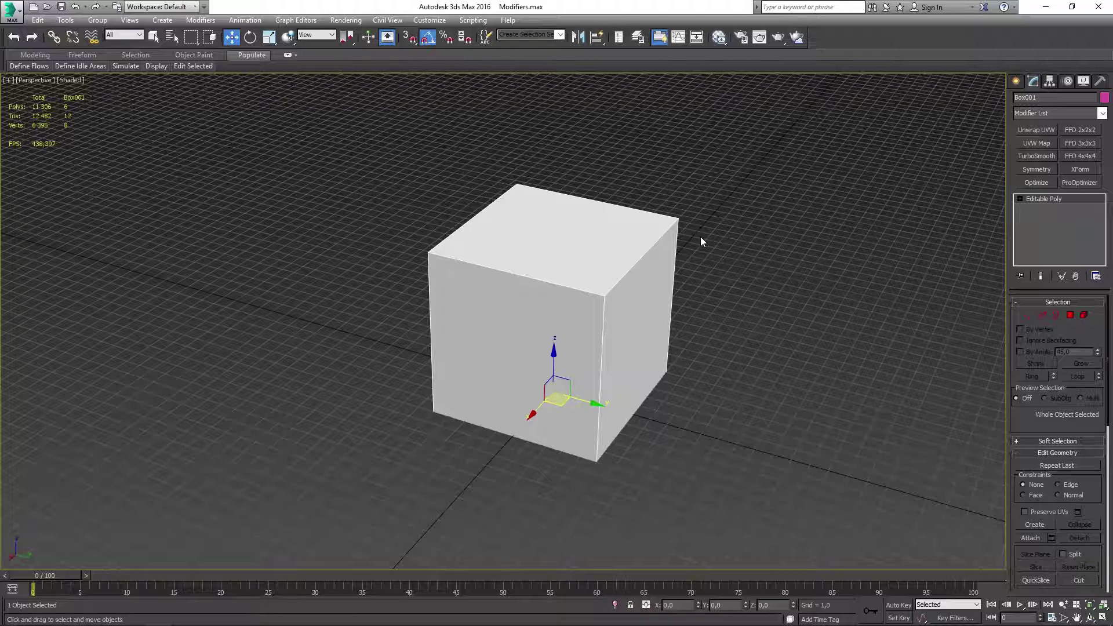
Add a Chamfer modifier to Box001 (Amount 1,0, 1 segment) and inspect the bevelled edges
{"action": "left_click", "coordinate": [1056, 112]}
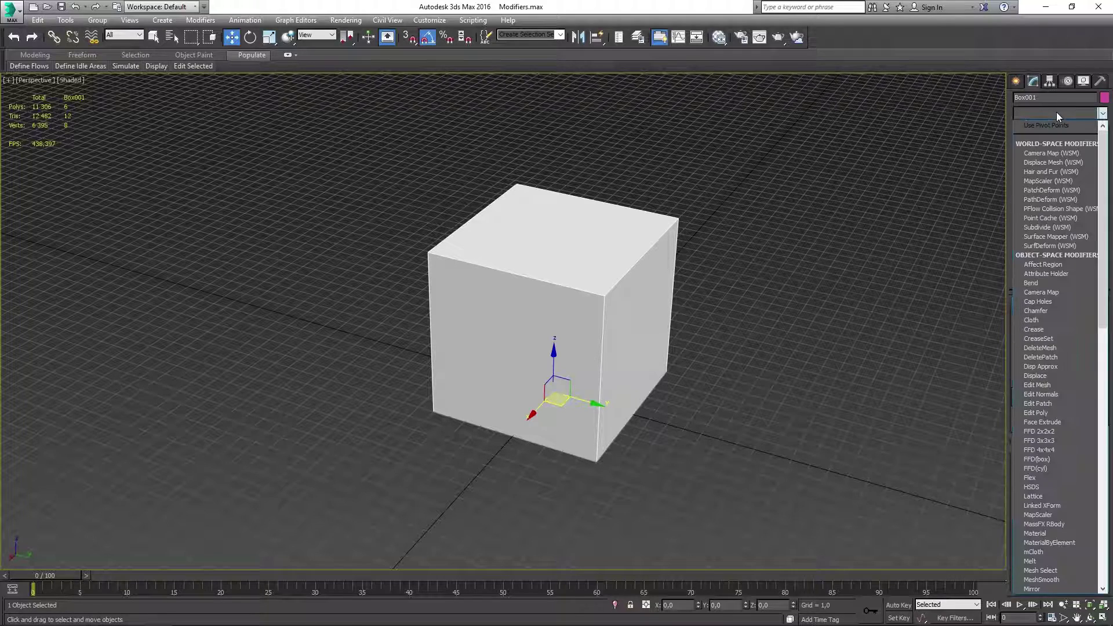
{"action": "left_click", "coordinate": [1050, 312]}
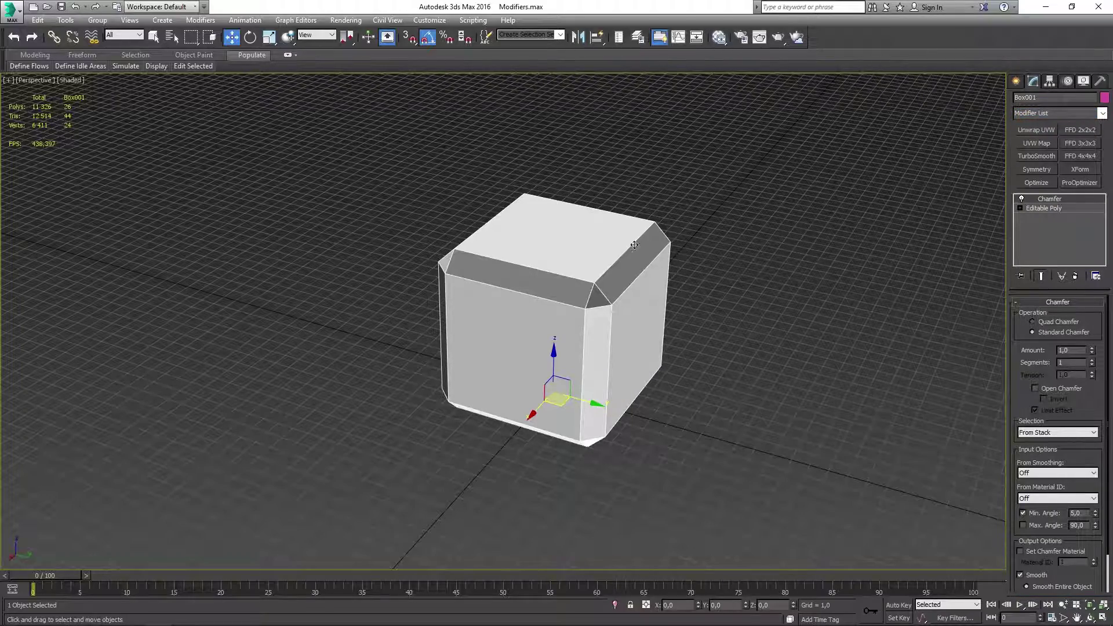
{"action": "middle_click_drag", "start_coordinate": [609, 313], "coordinate": [639, 216], "text": "alt"}
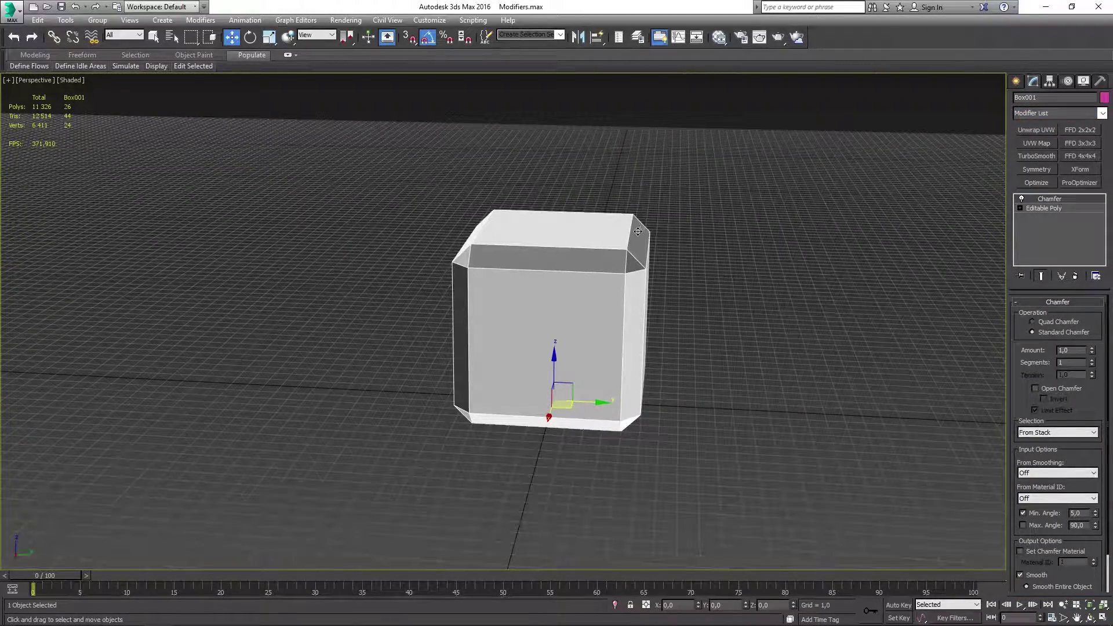
{"action": "scroll", "coordinate": [644, 237], "scroll_direction": "up", "scroll_amount": 4}
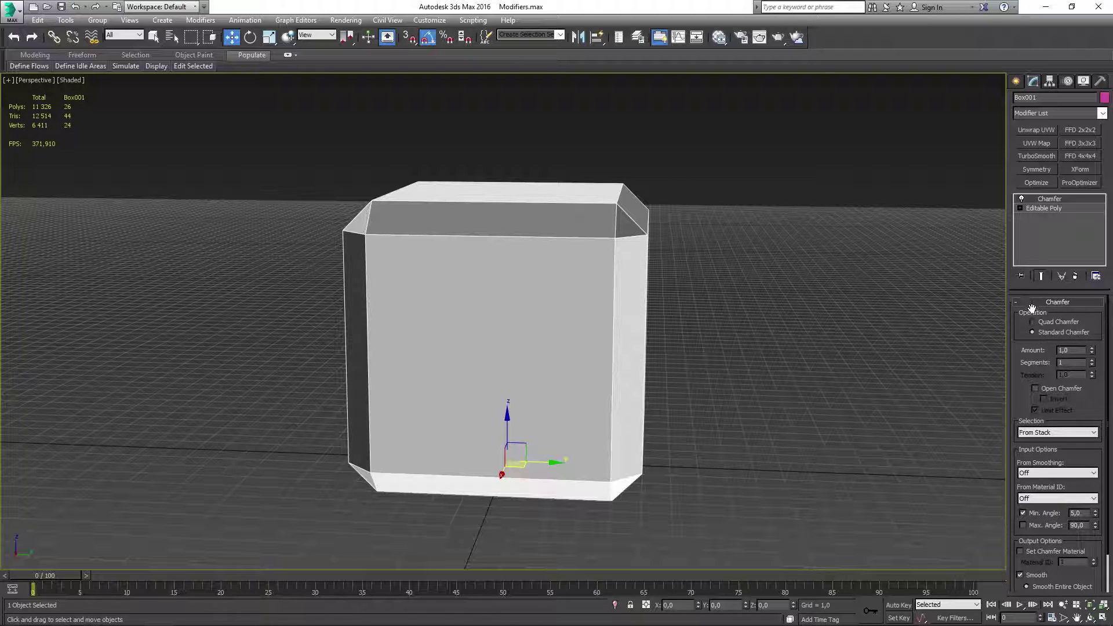
{"action": "middle_click_drag", "start_coordinate": [844, 284], "coordinate": [724, 258], "text": "alt"}
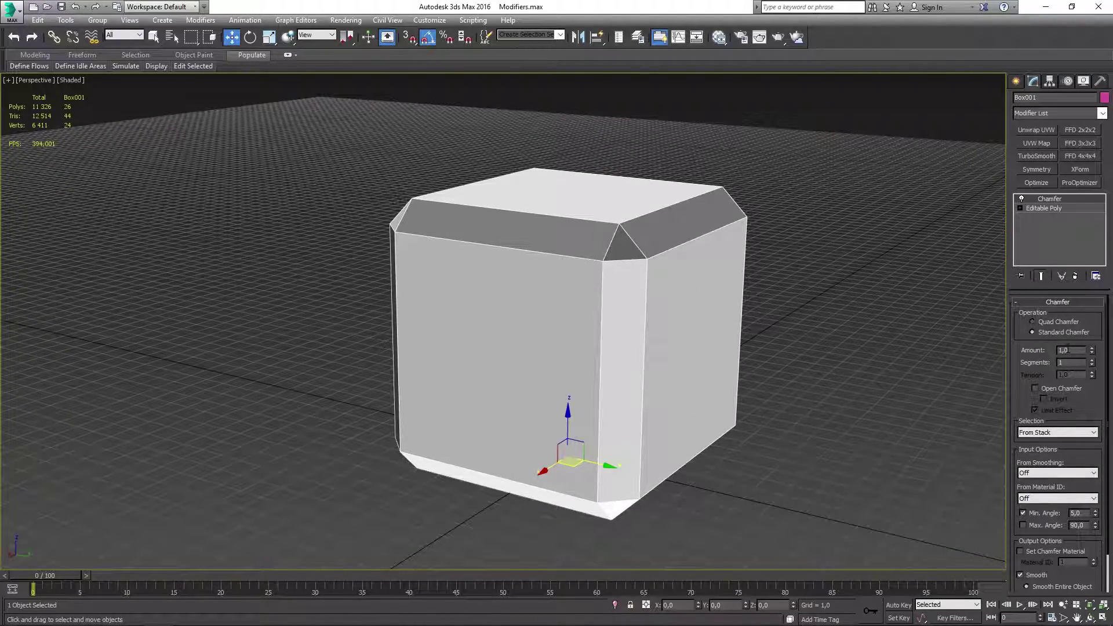
Switch the chamfer to Quad Chamfer with Amount 1,67, 3 segments and Tension 0,52
{"action": "left_click", "coordinate": [1032, 322]}
{"action": "scroll", "coordinate": [589, 231], "scroll_direction": "up", "scroll_amount": 5}
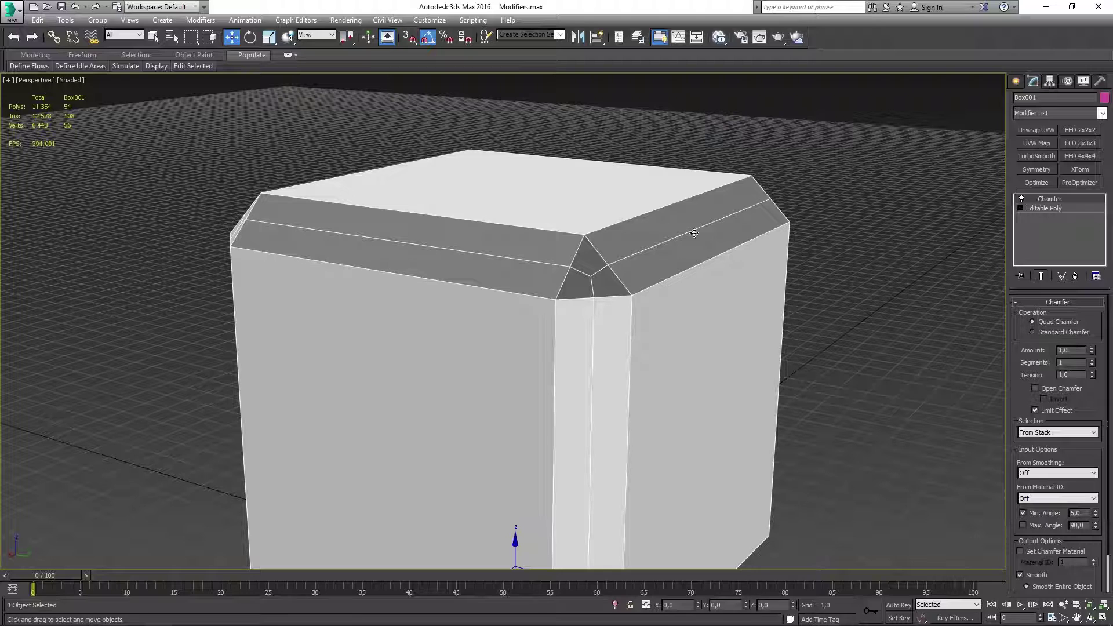
{"action": "left_click_drag", "start_coordinate": [1092, 350], "coordinate": [1077, 324]}
{"action": "left_click", "coordinate": [1092, 360]}
{"action": "left_click", "coordinate": [1093, 360]}
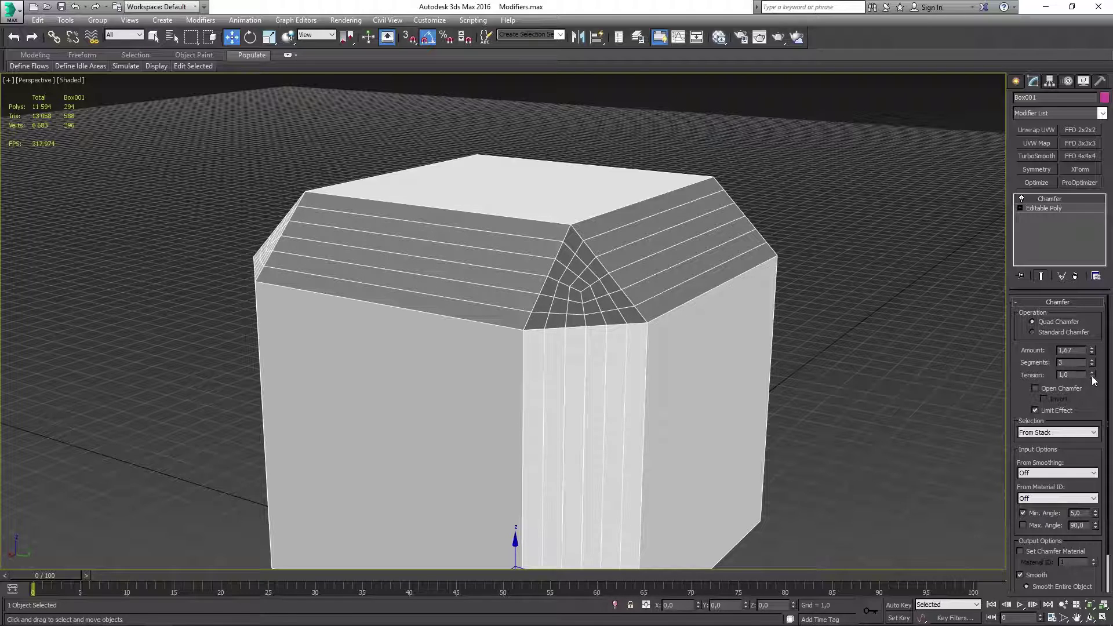
{"action": "left_click_drag", "start_coordinate": [1094, 376], "coordinate": [1091, 401]}
{"action": "left_click", "coordinate": [872, 280]}
{"action": "middle_click_drag", "start_coordinate": [872, 281], "coordinate": [746, 291], "text": "alt"}
{"action": "left_click", "coordinate": [746, 291]}
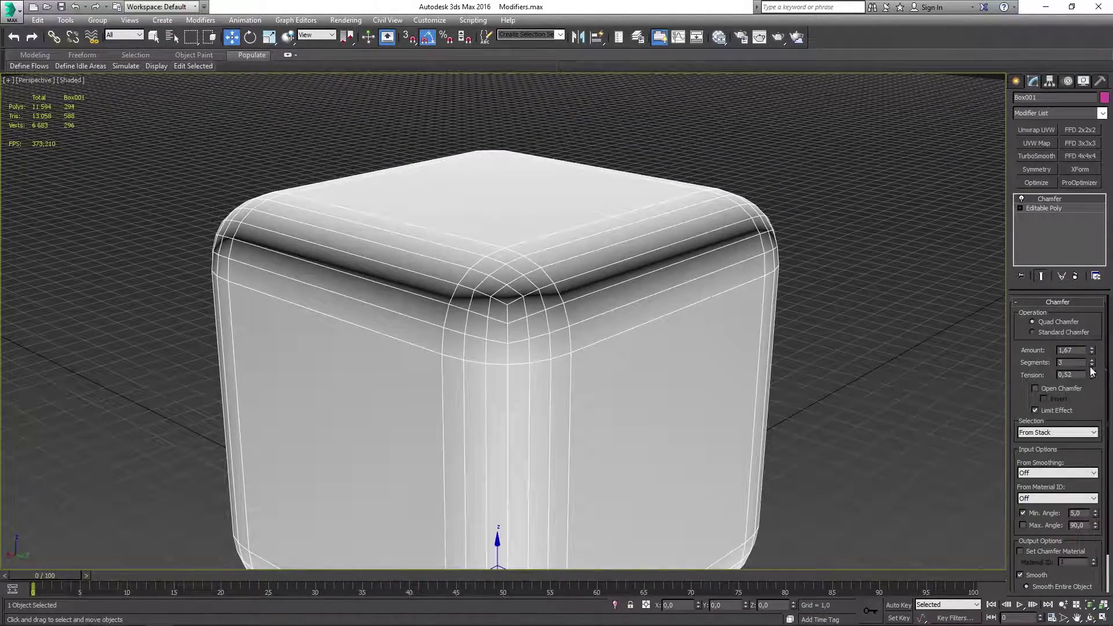
{"action": "scroll", "coordinate": [658, 287], "scroll_direction": "down", "scroll_amount": 6}
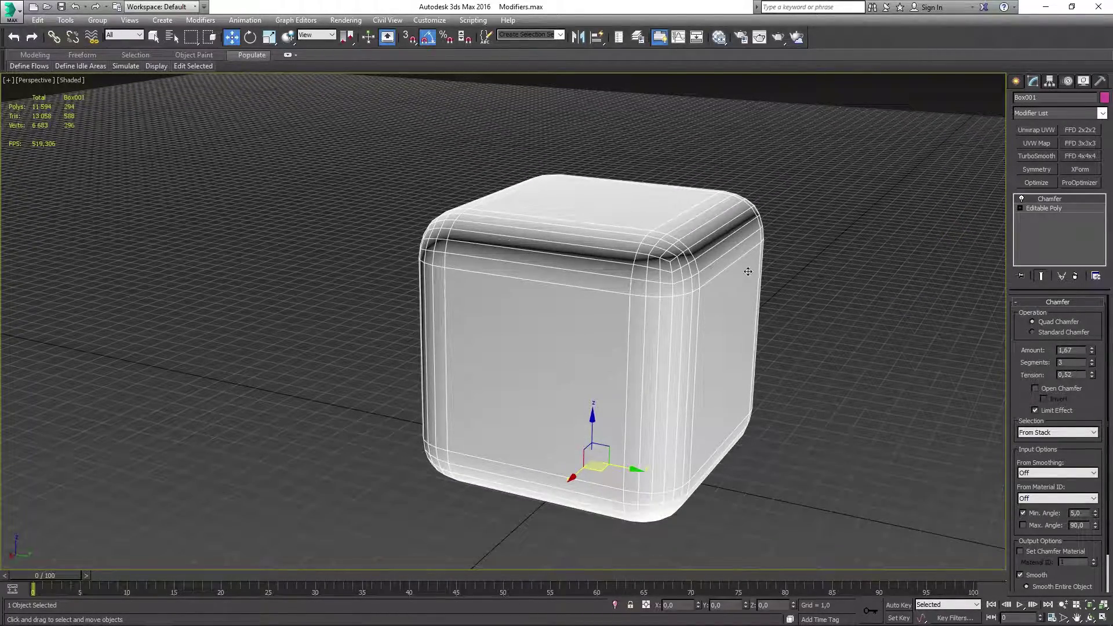
Turn on Open Chamfer and Invert so only rounded edge bars remain
{"action": "scroll", "coordinate": [749, 261], "scroll_direction": "down", "scroll_amount": 1}
{"action": "scroll", "coordinate": [750, 250], "scroll_direction": "up", "scroll_amount": 4}
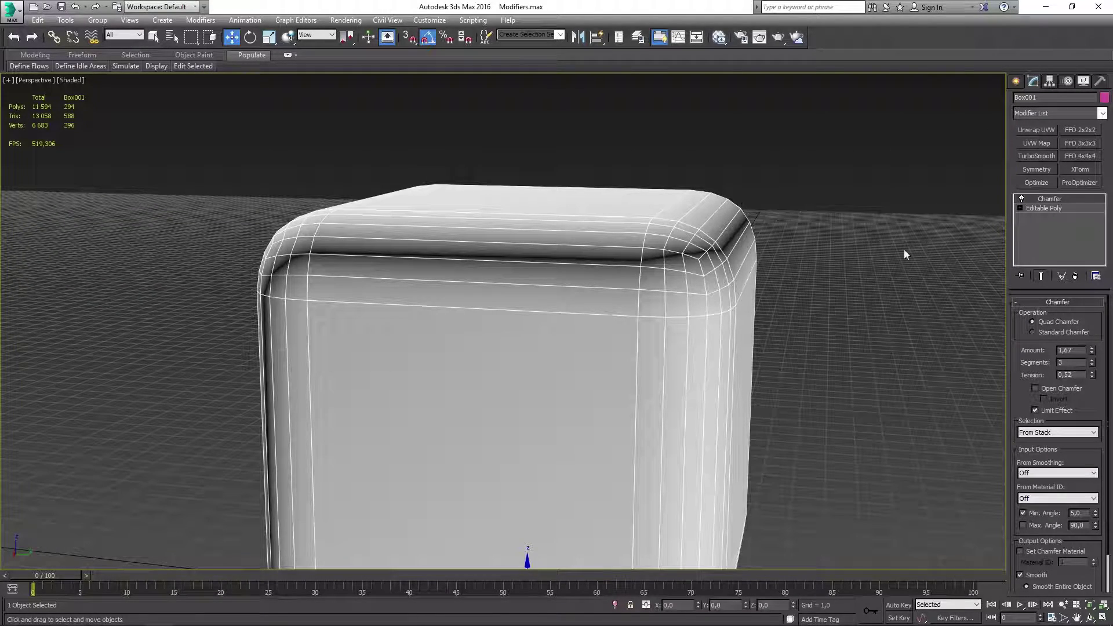
{"action": "left_click", "coordinate": [1035, 388]}
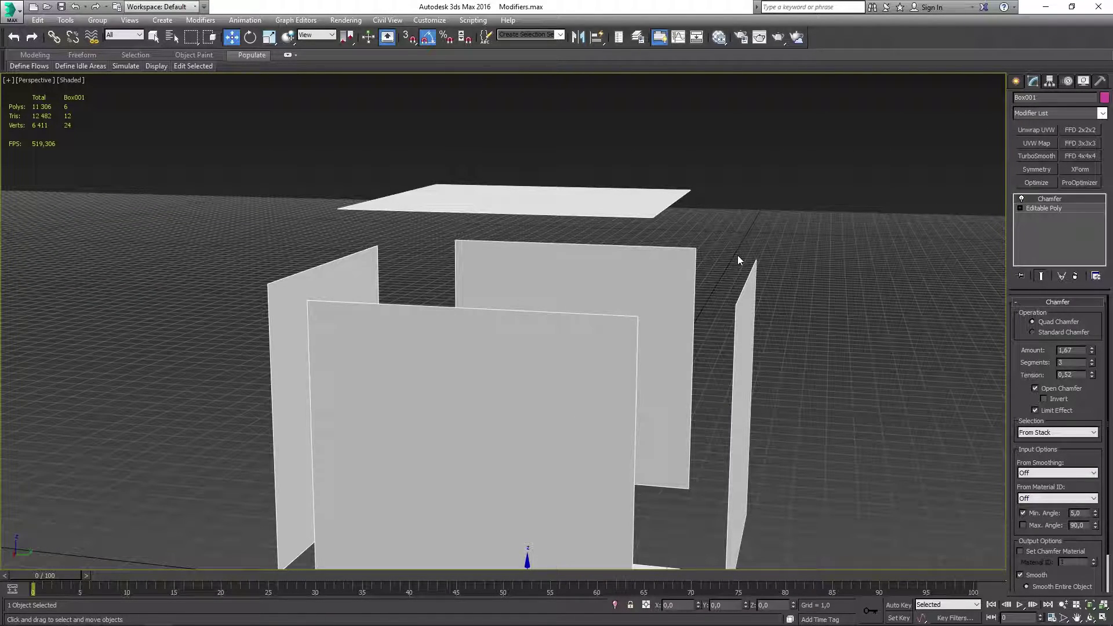
{"action": "left_click", "coordinate": [1045, 399]}
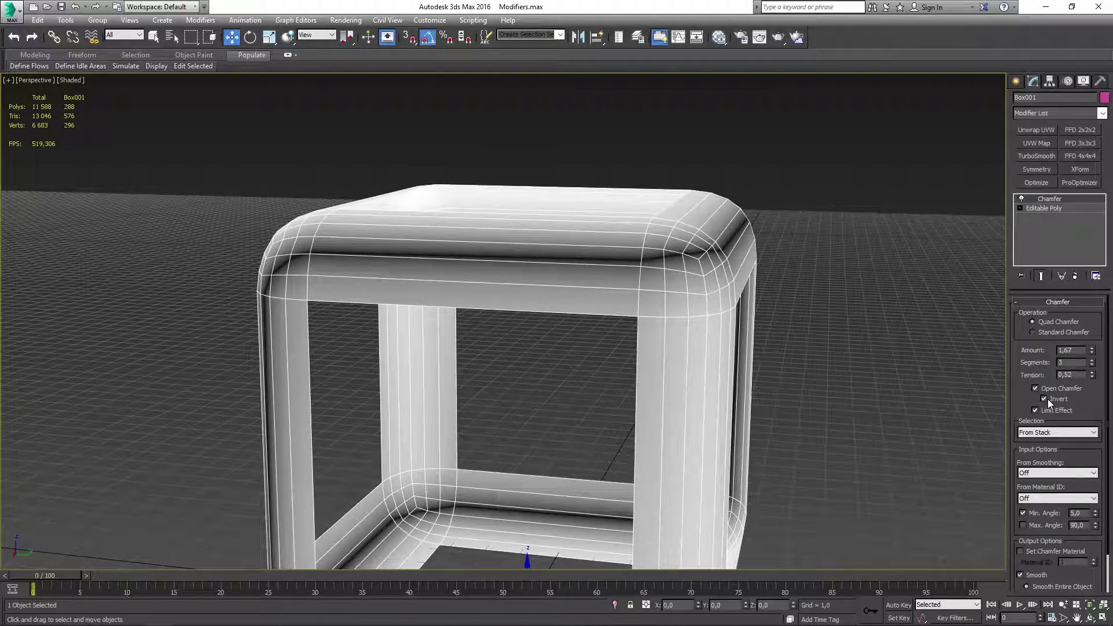
{"action": "scroll", "coordinate": [584, 221], "scroll_direction": "up", "scroll_amount": 2}
{"action": "scroll", "coordinate": [584, 221], "scroll_direction": "up", "scroll_amount": 1}
{"action": "scroll", "coordinate": [514, 251], "scroll_direction": "down", "scroll_amount": 5}
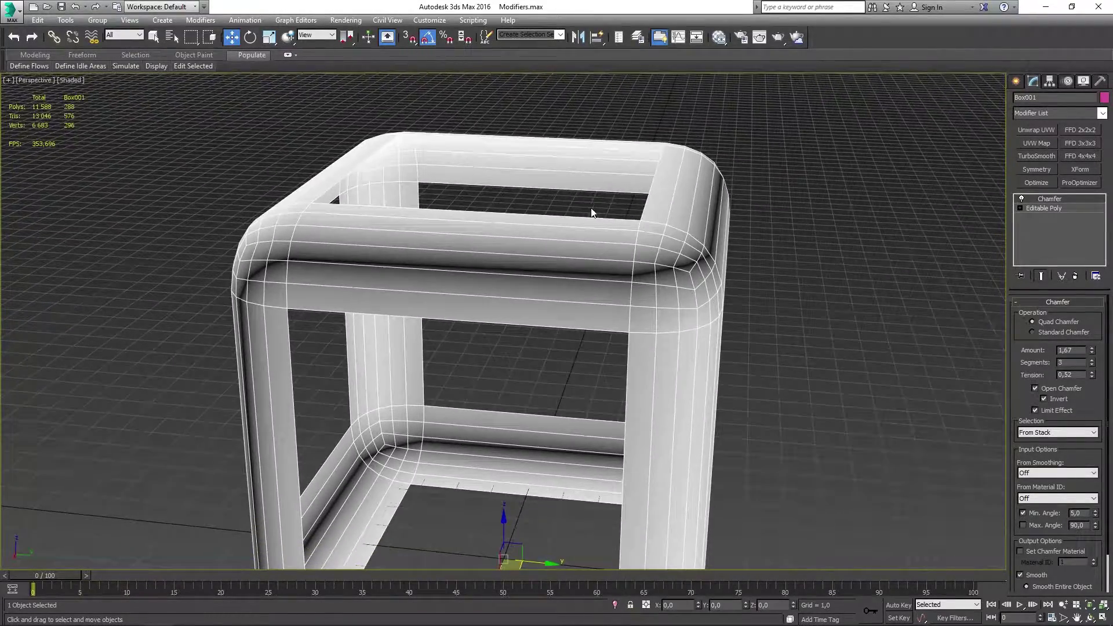
{"action": "scroll", "coordinate": [613, 232], "scroll_direction": "up", "scroll_amount": 3}
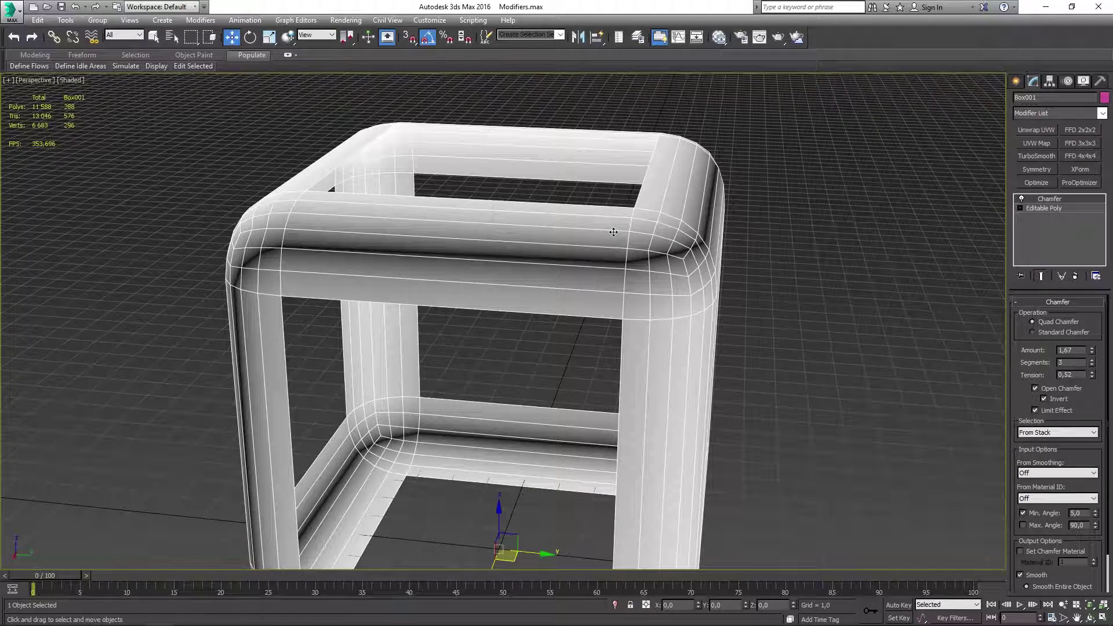
Switch to Standard Chamfer, turn off Open Chamfer, and set Segments 1 and Amount 1
{"action": "left_click", "coordinate": [1064, 332]}
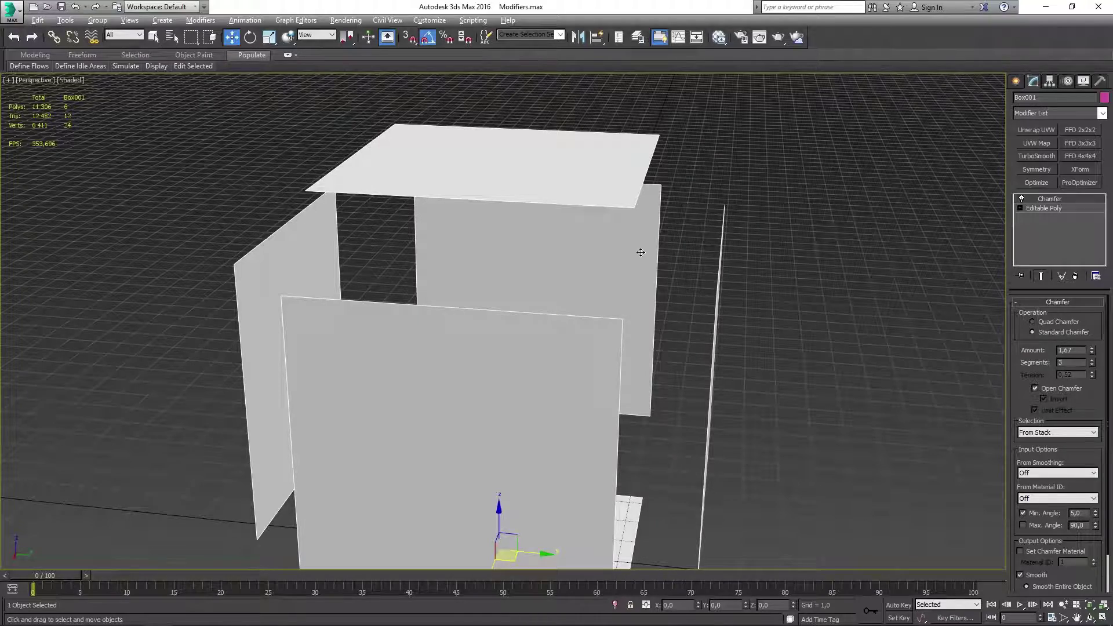
{"action": "left_click", "coordinate": [1050, 391]}
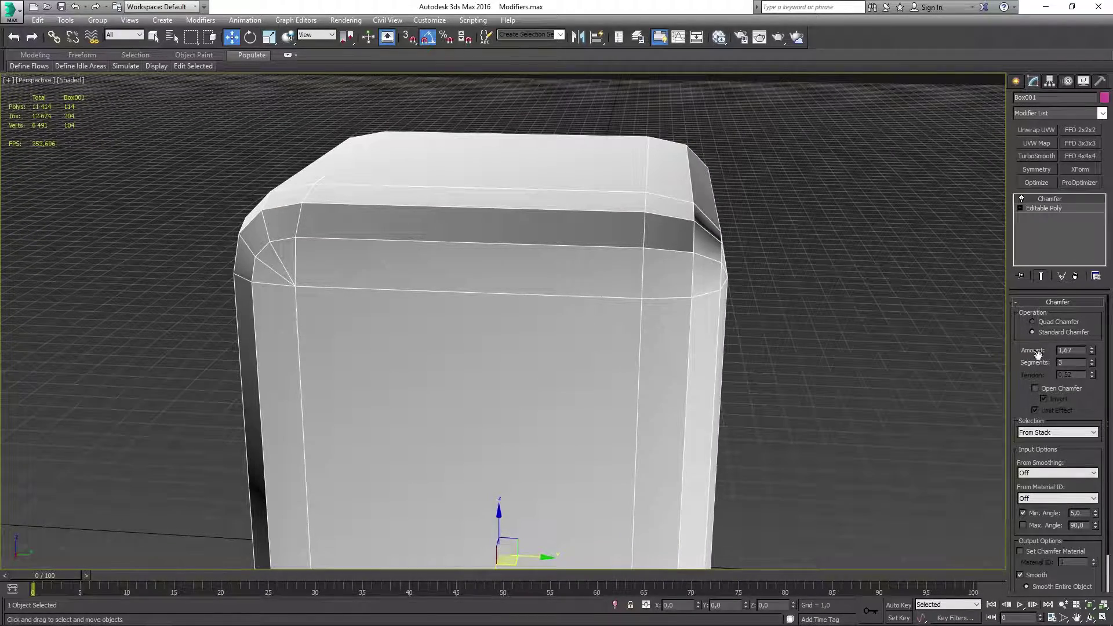
{"action": "left_click", "coordinate": [1092, 364]}
{"action": "left_click", "coordinate": [1092, 365]}
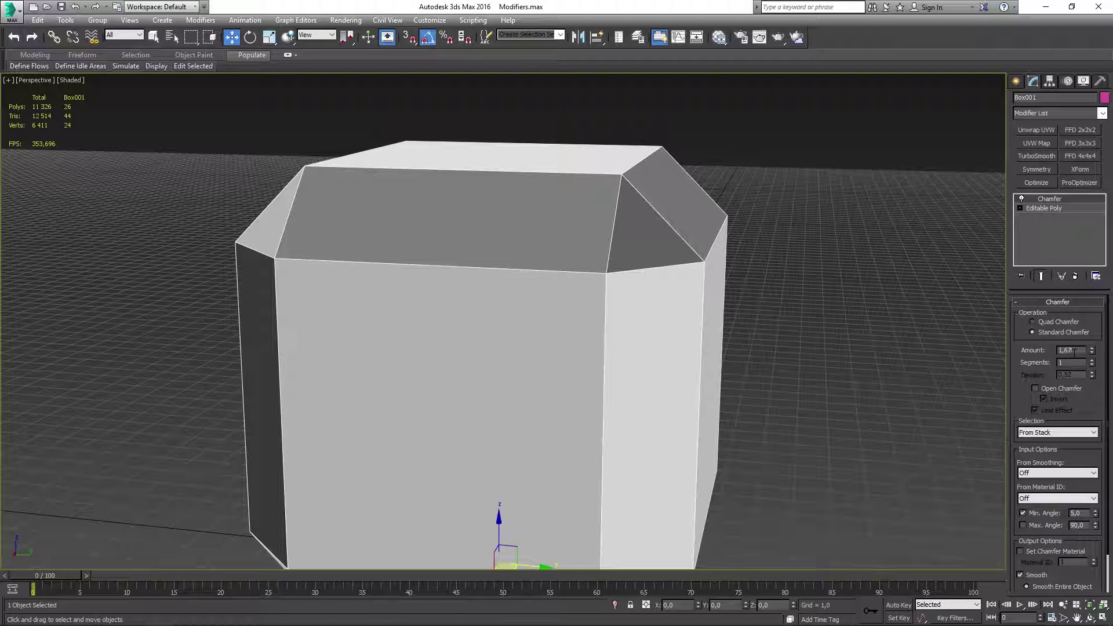
{"action": "double_click", "coordinate": [1071, 350]}
{"action": "type", "text": "1"}
{"action": "key", "text": "Return"}
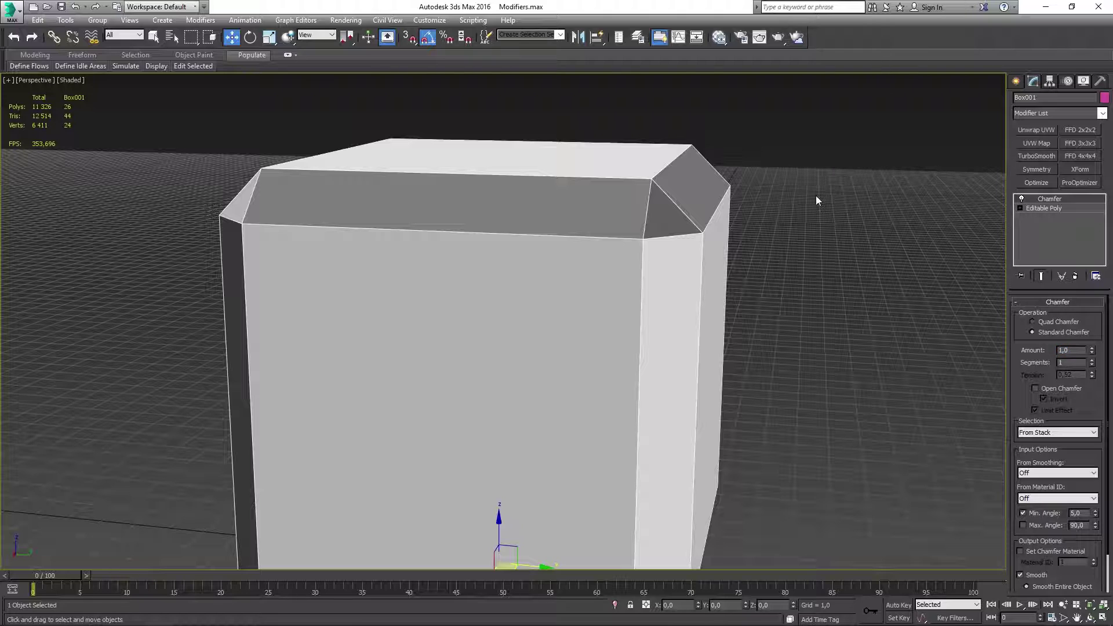
Raise the chamfer Amount to 2,13 and Segments to 4 for rounded edges
{"action": "left_click", "coordinate": [815, 196]}
{"action": "middle_click_drag", "start_coordinate": [816, 196], "coordinate": [806, 205], "text": "alt"}
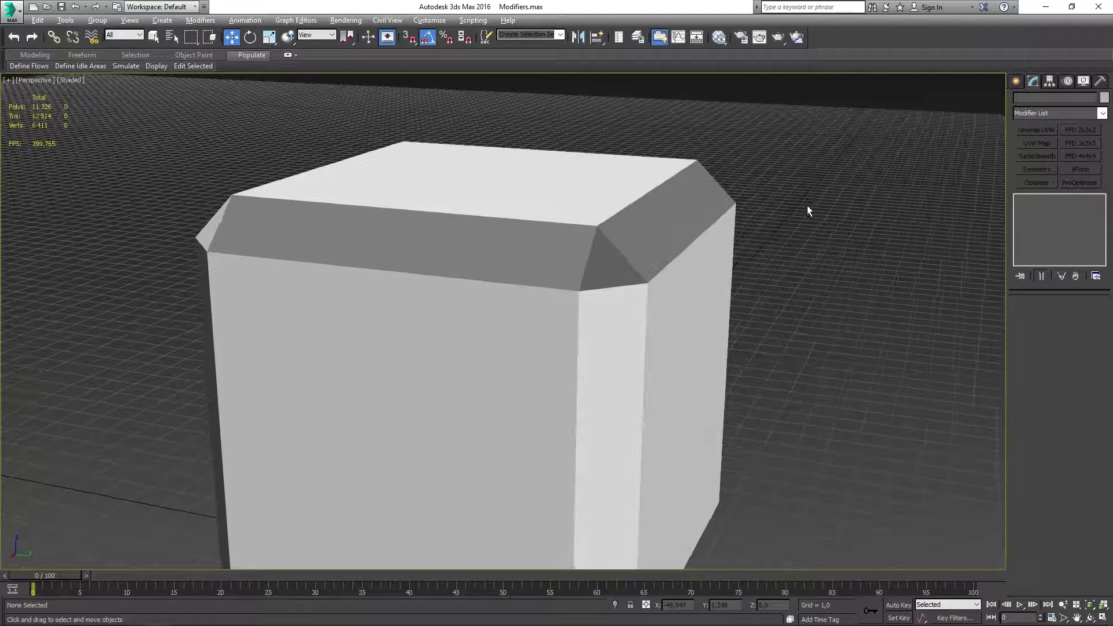
{"action": "left_click", "coordinate": [677, 209]}
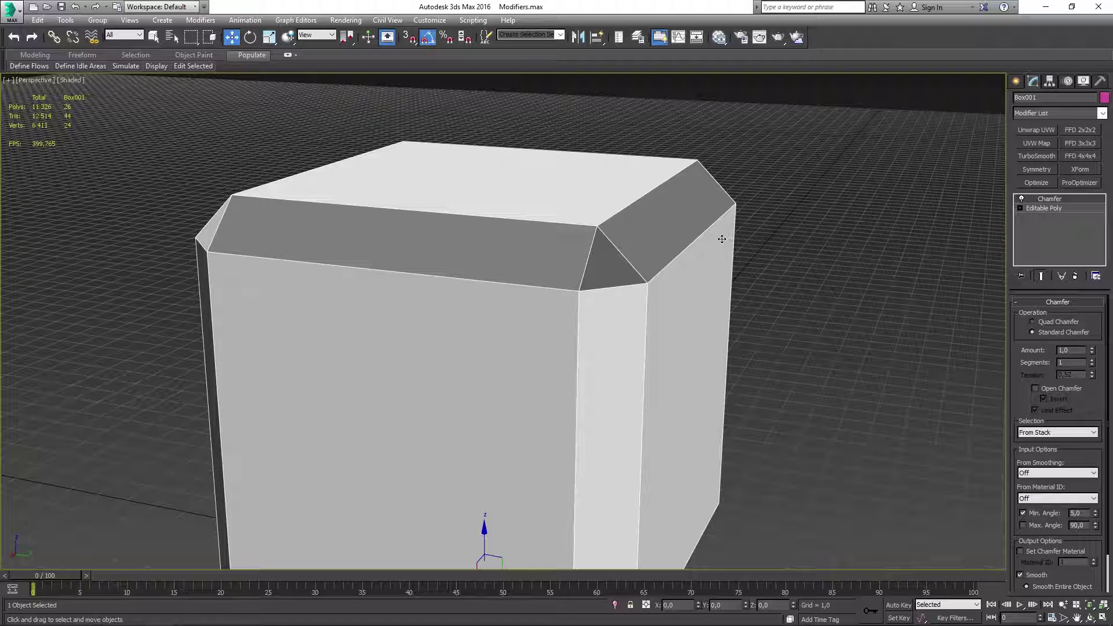
{"action": "middle_click_drag", "start_coordinate": [771, 241], "coordinate": [777, 242], "text": "alt"}
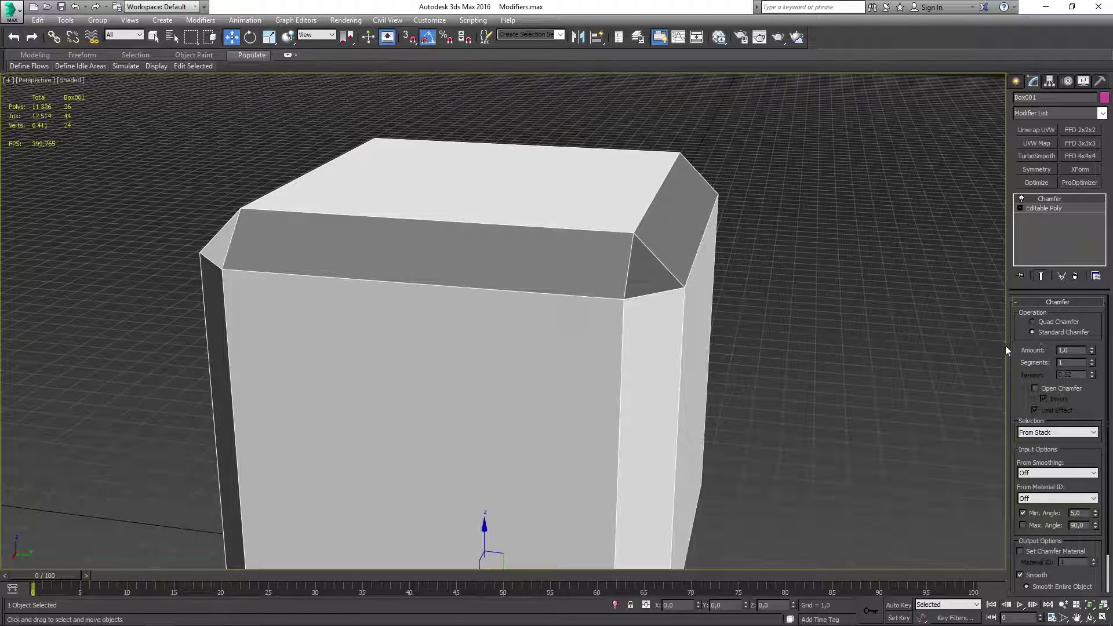
{"action": "left_click_drag", "start_coordinate": [1092, 351], "coordinate": [1093, 348]}
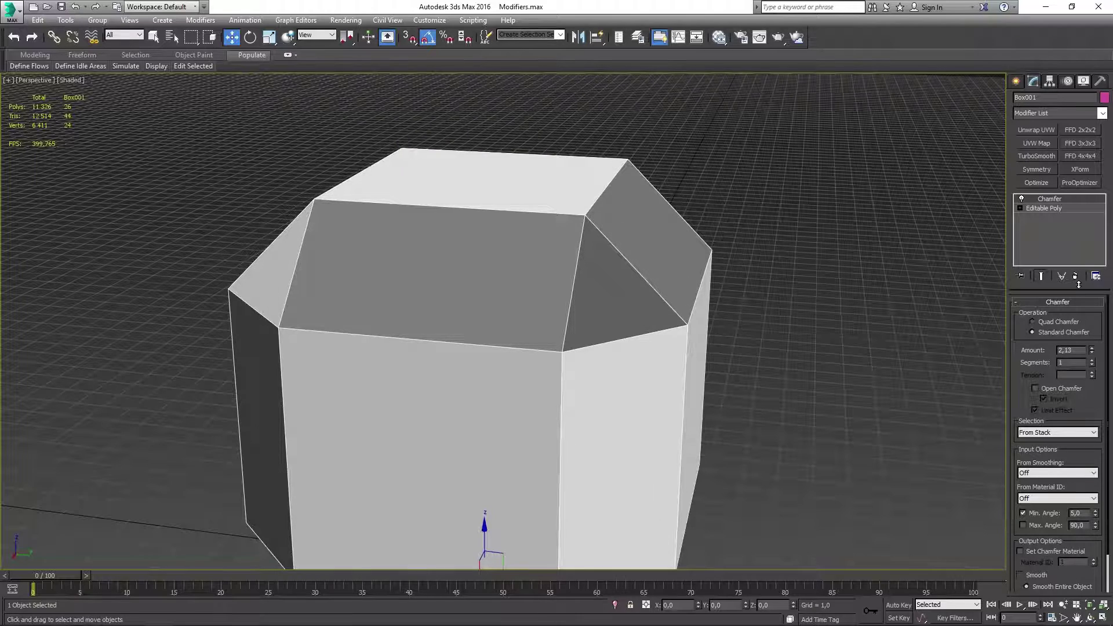
{"action": "left_click", "coordinate": [1091, 360]}
{"action": "left_click", "coordinate": [1091, 360]}
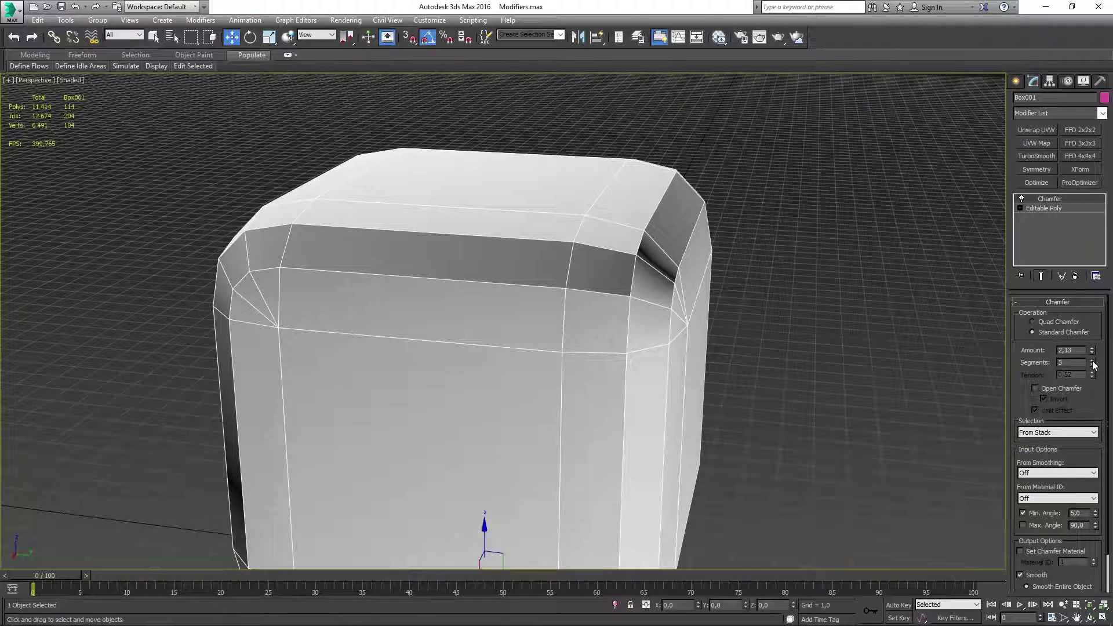
{"action": "middle_click_drag", "start_coordinate": [662, 278], "coordinate": [669, 263], "text": "alt"}
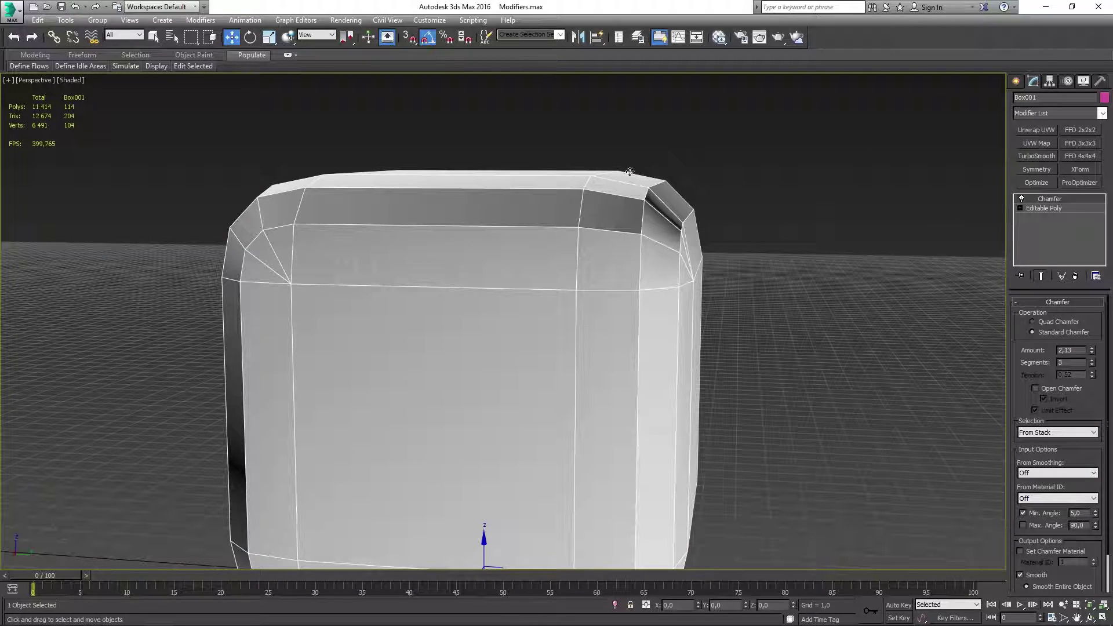
{"action": "left_click", "coordinate": [1091, 359]}
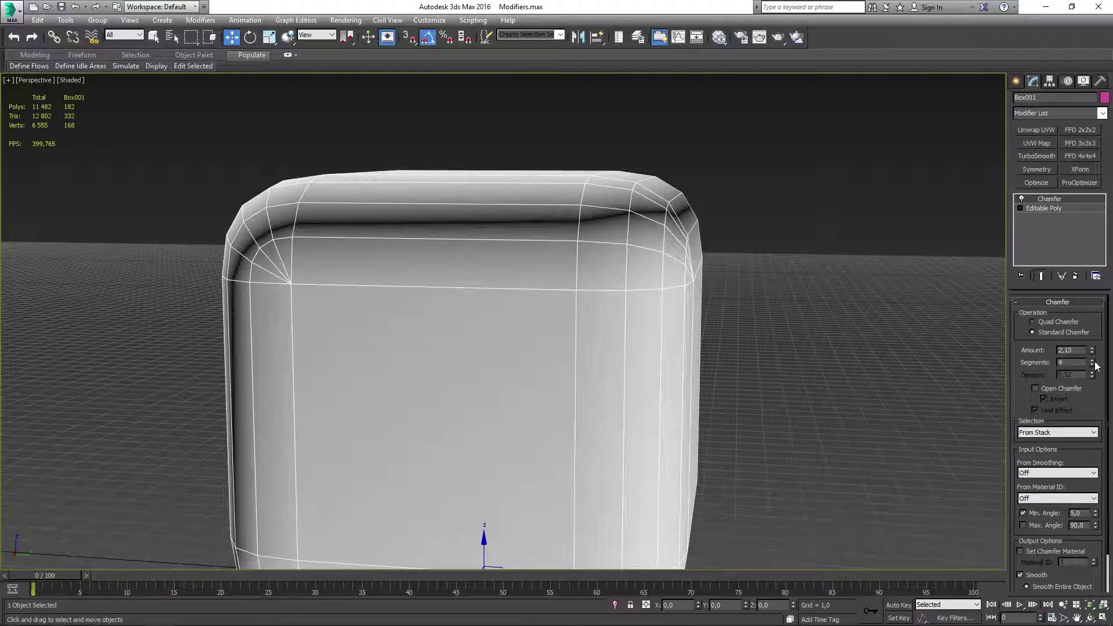
{"action": "middle_click_drag", "start_coordinate": [828, 307], "coordinate": [793, 318], "text": "alt"}
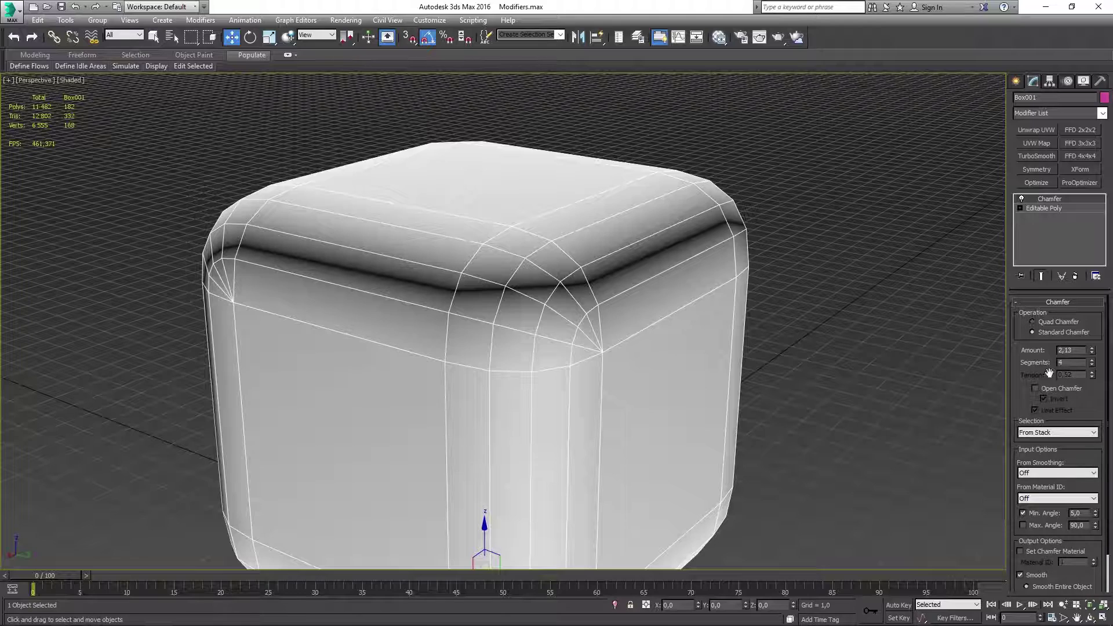
Try Open Chamfer with Invert, then turn Open Chamfer off to restore the solid cube
{"action": "left_click", "coordinate": [1035, 389]}
{"action": "middle_click_drag", "start_coordinate": [700, 316], "coordinate": [709, 294], "text": "alt"}
{"action": "middle_click_drag", "start_coordinate": [509, 203], "coordinate": [552, 218], "text": "alt"}
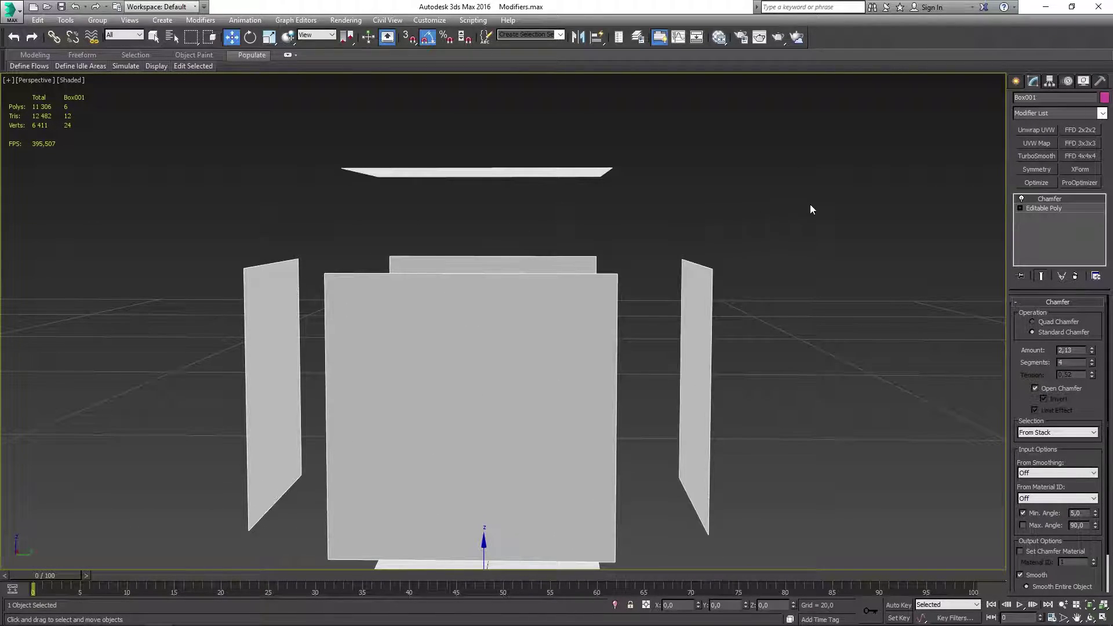
{"action": "left_click_drag", "start_coordinate": [751, 203], "coordinate": [200, 197]}
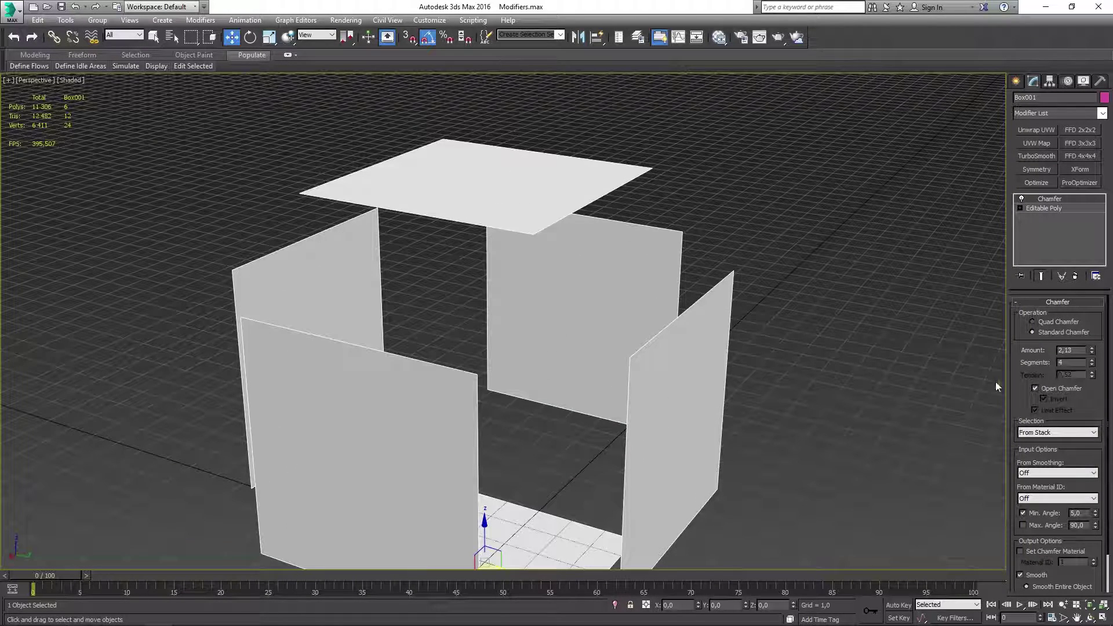
{"action": "left_click", "coordinate": [1034, 389]}
{"action": "left_click", "coordinate": [1052, 388]}
{"action": "middle_click_drag", "start_coordinate": [649, 266], "coordinate": [738, 221]}
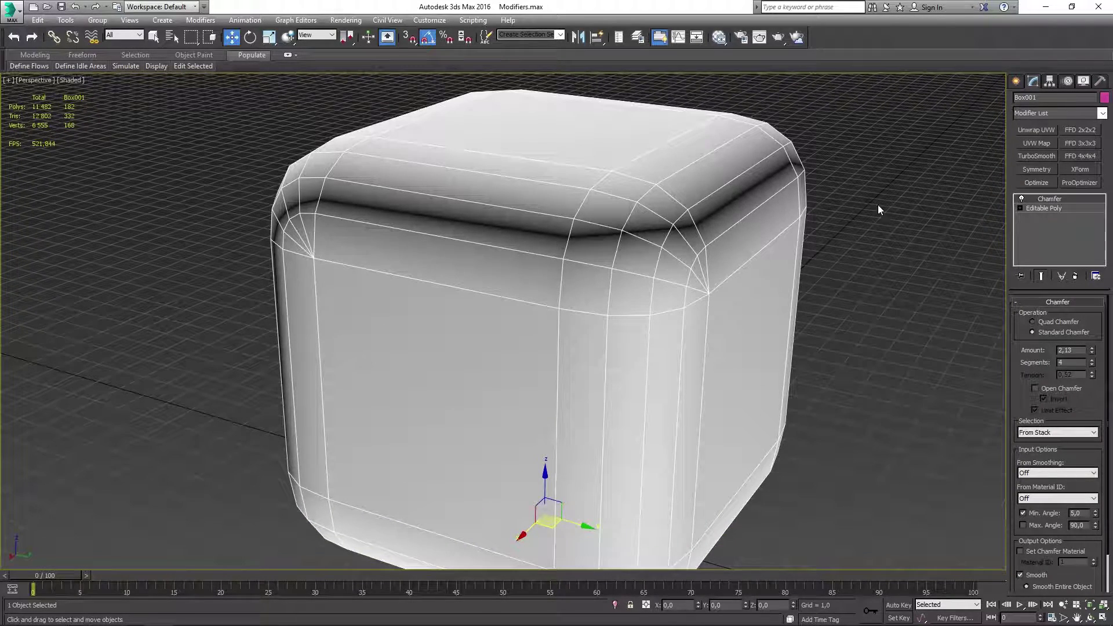
Select two top edges in Editable Poly Edge mode, then return to the Chamfer level
{"action": "left_click", "coordinate": [1050, 208]}
{"action": "left_click", "coordinate": [1042, 315]}
{"action": "middle_click_drag", "start_coordinate": [749, 261], "coordinate": [924, 263], "text": "alt"}
{"action": "left_click_drag", "start_coordinate": [928, 306], "coordinate": [819, 279]}
{"action": "middle_click_drag", "start_coordinate": [818, 279], "coordinate": [746, 225], "text": "alt"}
{"action": "left_click", "coordinate": [720, 209], "text": "ctrl"}
{"action": "middle_click_drag", "start_coordinate": [860, 241], "coordinate": [893, 272], "text": "alt"}
{"action": "scroll", "coordinate": [893, 273], "scroll_direction": "up", "scroll_amount": 2}
{"action": "left_click", "coordinate": [1050, 198]}
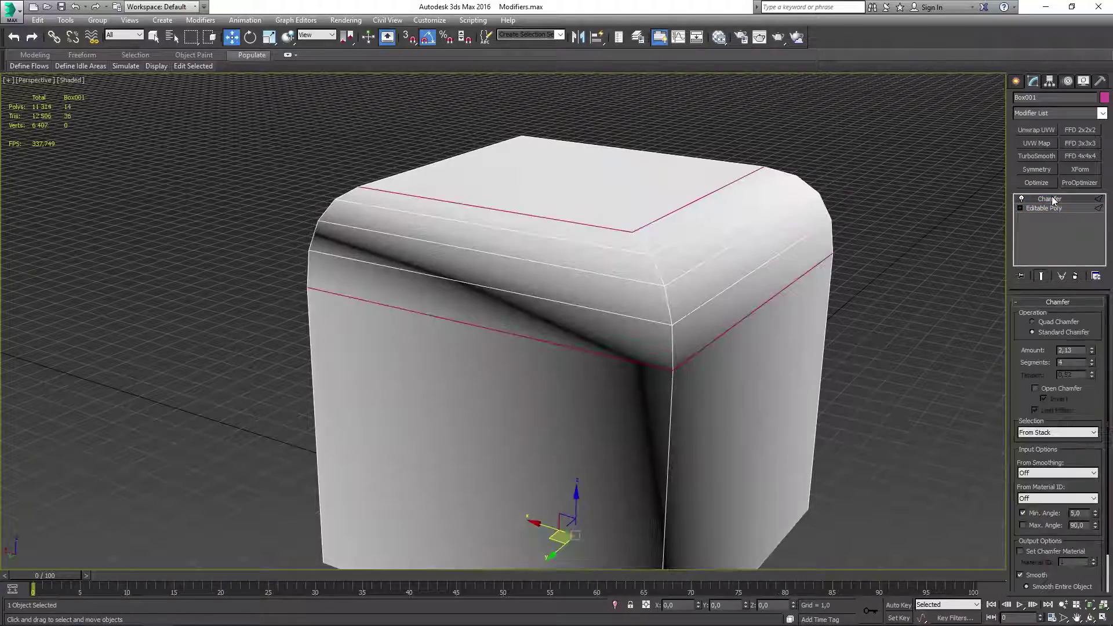
{"action": "middle_click_drag", "start_coordinate": [647, 371], "coordinate": [753, 338], "text": "alt"}
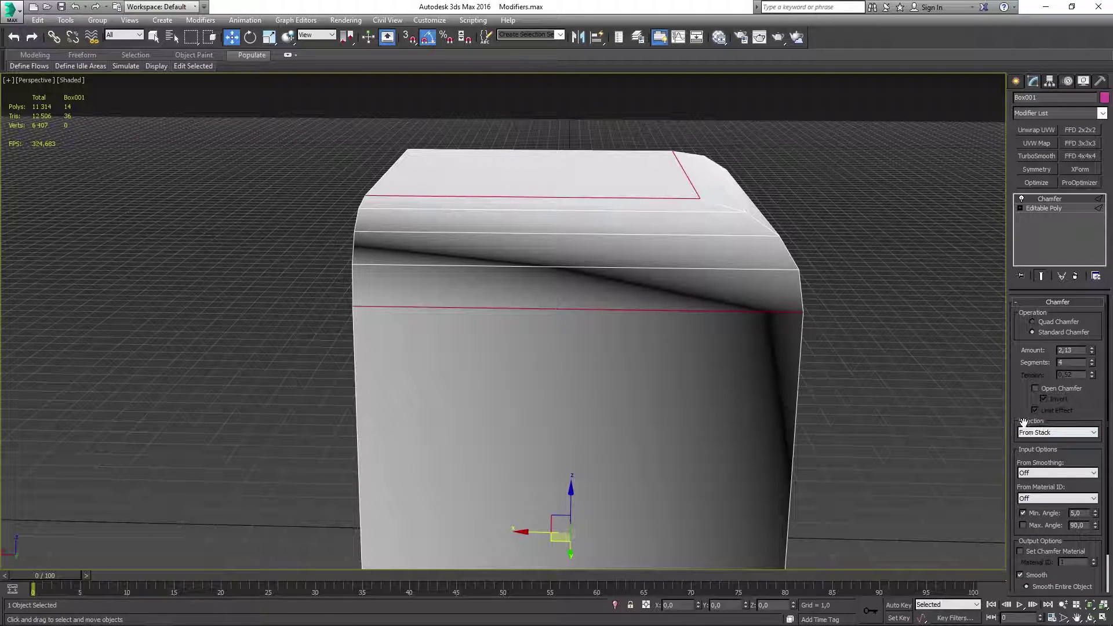
Set Chamfer Selection to Selected Edges
{"action": "left_click", "coordinate": [1058, 432]}
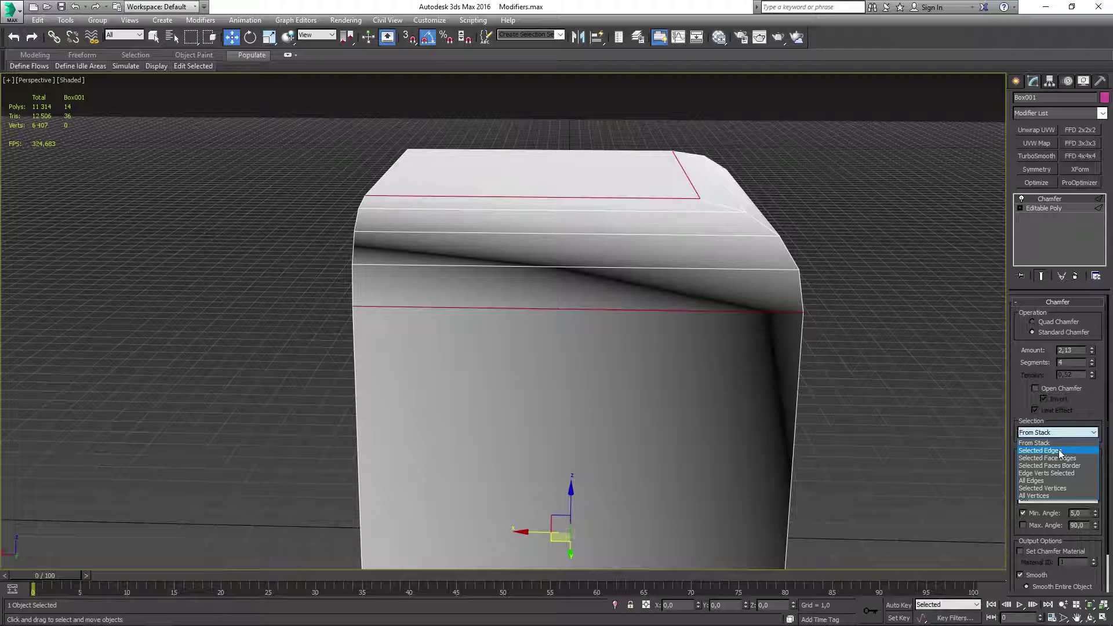
{"action": "left_click", "coordinate": [1062, 452]}
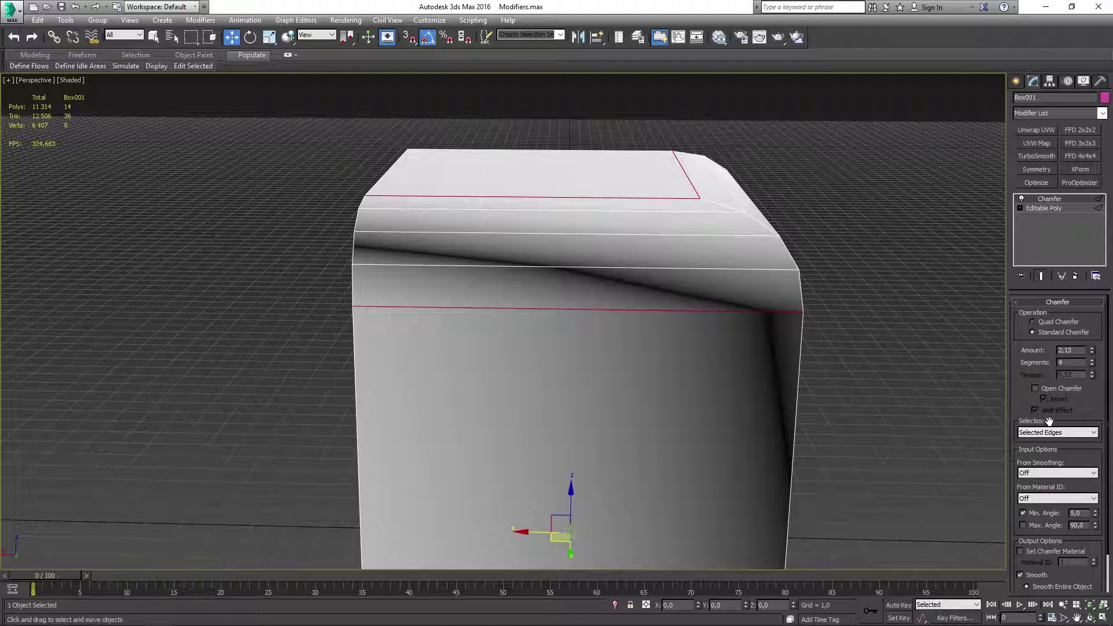
{"action": "scroll", "coordinate": [1049, 433], "scroll_direction": "down", "scroll_amount": 1}
{"action": "scroll", "coordinate": [1049, 435], "scroll_direction": "down", "scroll_amount": 1}
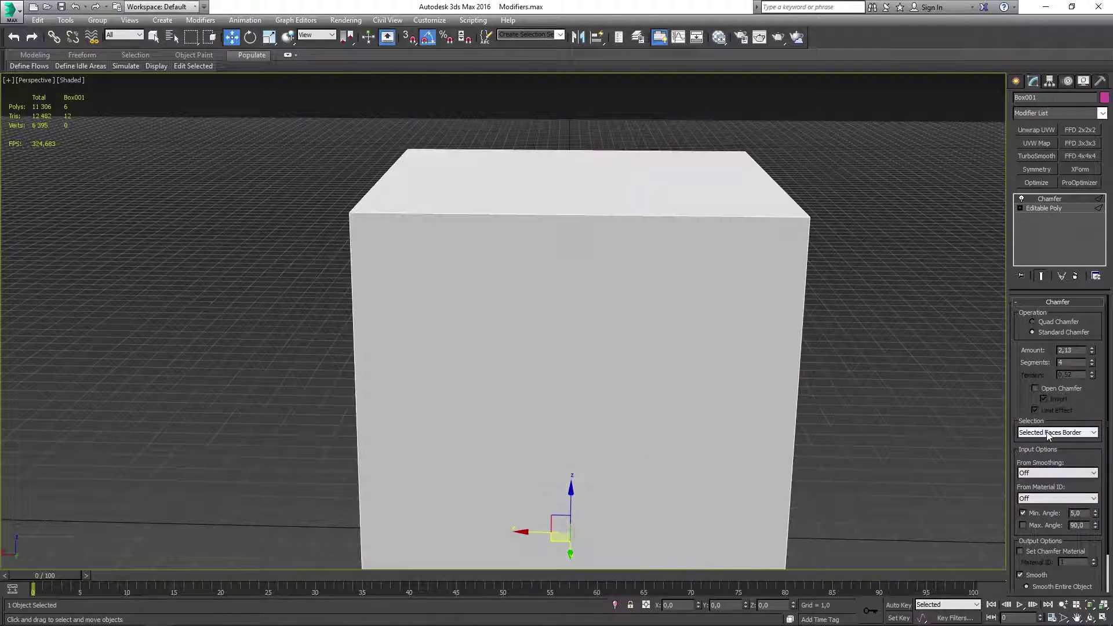
{"action": "middle_click_drag", "start_coordinate": [595, 277], "coordinate": [693, 291], "text": "alt"}
Switch Chamfer Selection to All Vertices and lower the Amount to 1,853
{"action": "scroll", "coordinate": [1045, 434], "scroll_direction": "down", "scroll_amount": 1}
{"action": "left_click", "coordinate": [1046, 435]}
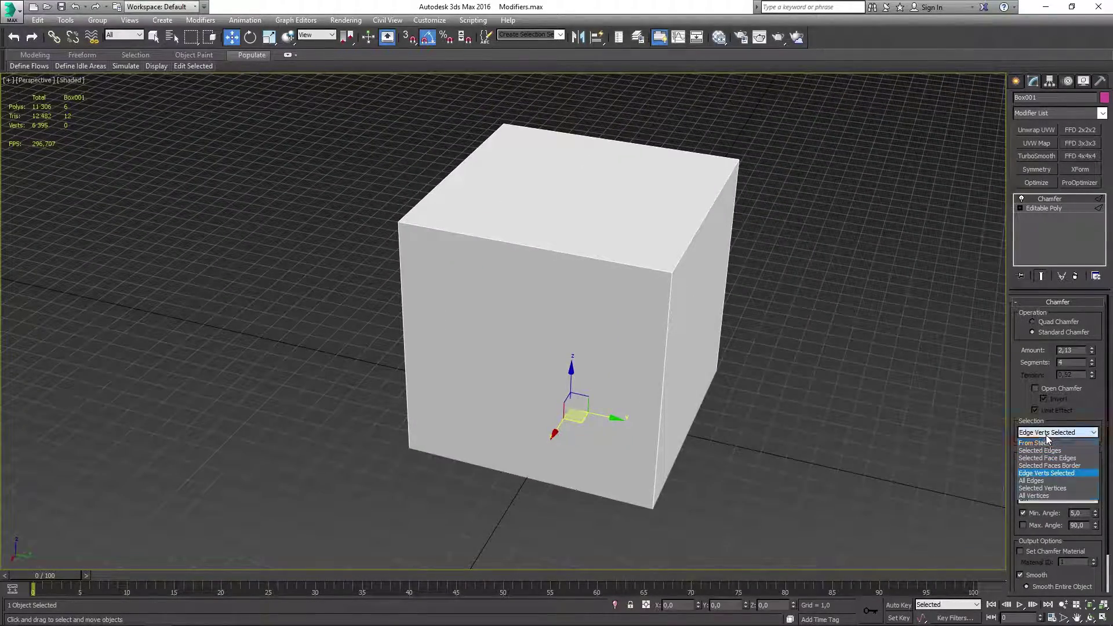
{"action": "left_click", "coordinate": [1028, 496]}
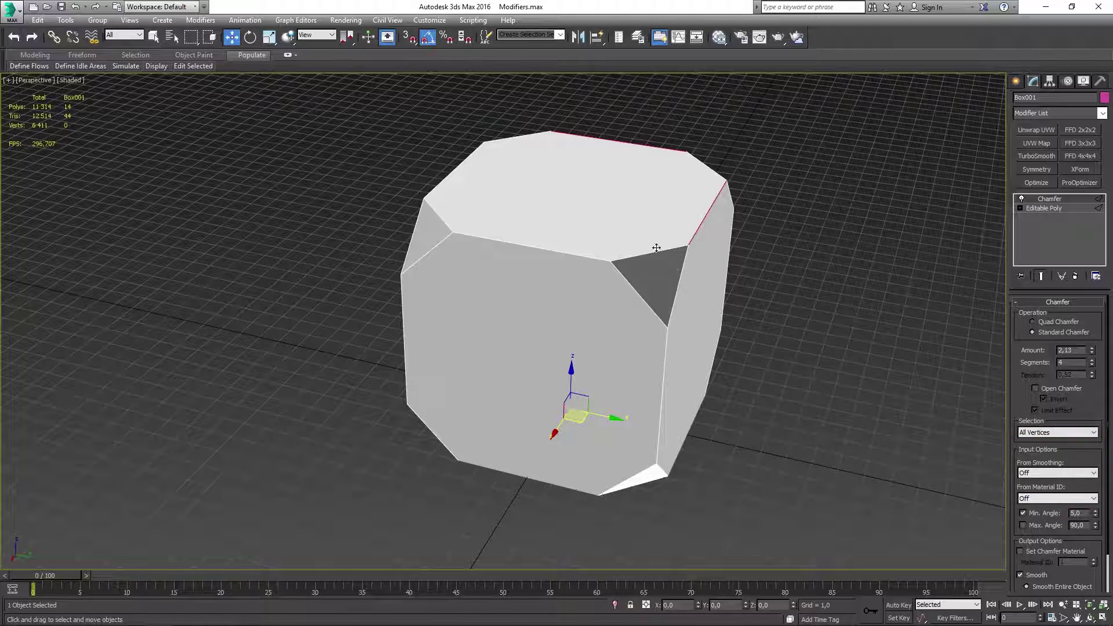
{"action": "mouse_move", "coordinate": [1093, 352]}
{"action": "left_mouse_down"}
{"action": "mouse_move", "coordinate": [1093, 331]}
{"action": "mouse_move", "coordinate": [1094, 359]}
{"action": "left_mouse_up"}
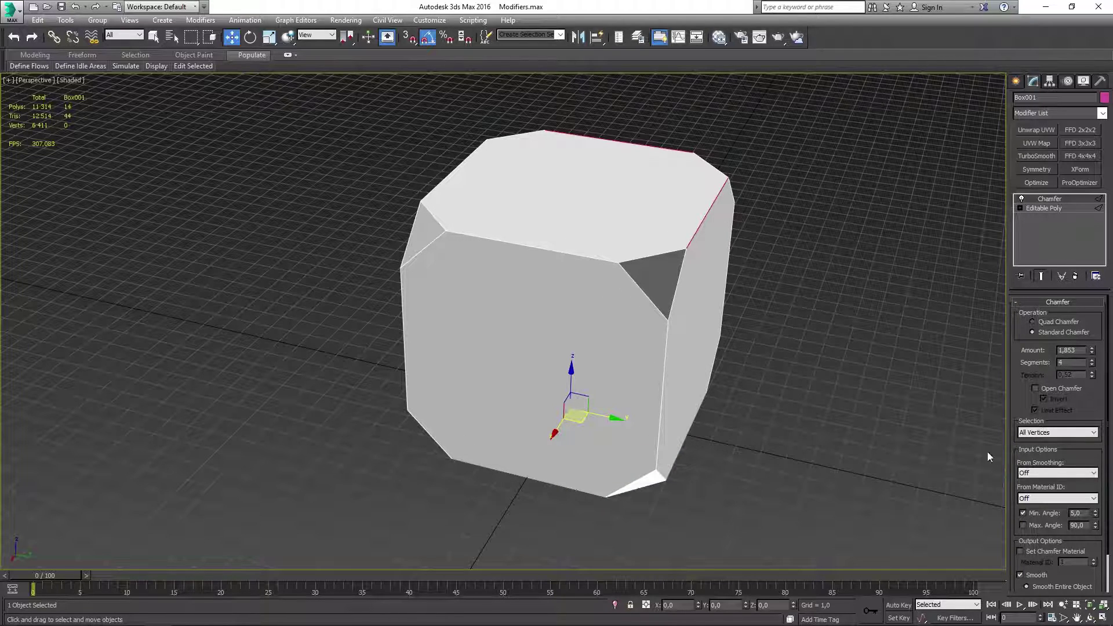
Enable Set Chamfer Material in Output Options, keeping Material ID 1
{"action": "middle_click_drag", "start_coordinate": [729, 328], "coordinate": [780, 327], "text": "alt"}
{"action": "left_click_drag", "start_coordinate": [1050, 407], "coordinate": [1046, 365]}
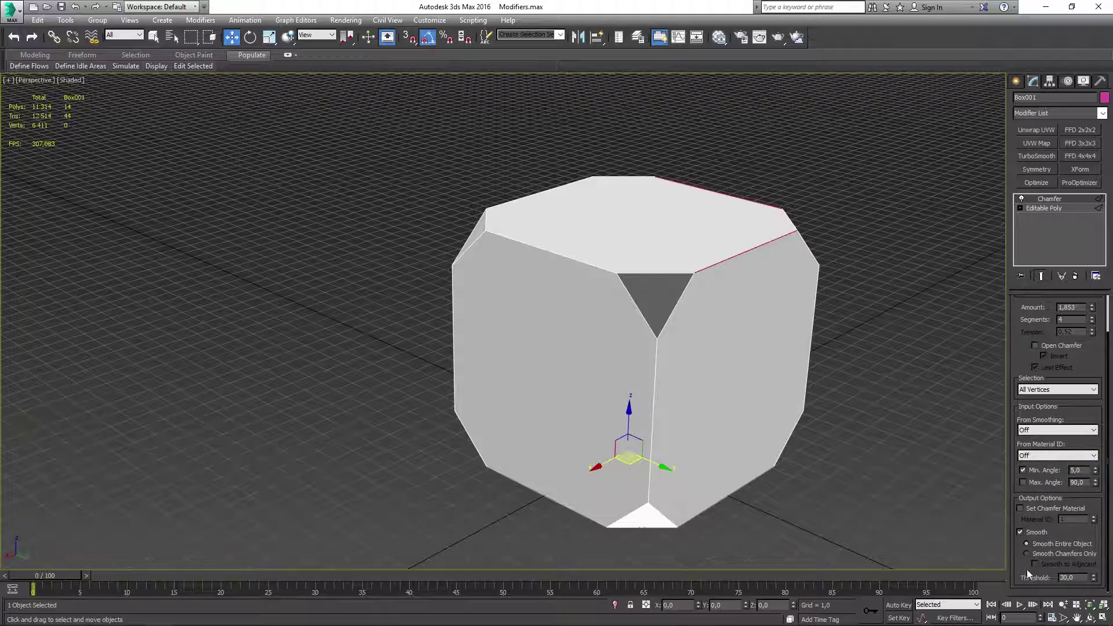
{"action": "middle_click_drag", "start_coordinate": [811, 342], "coordinate": [713, 339], "text": "alt"}
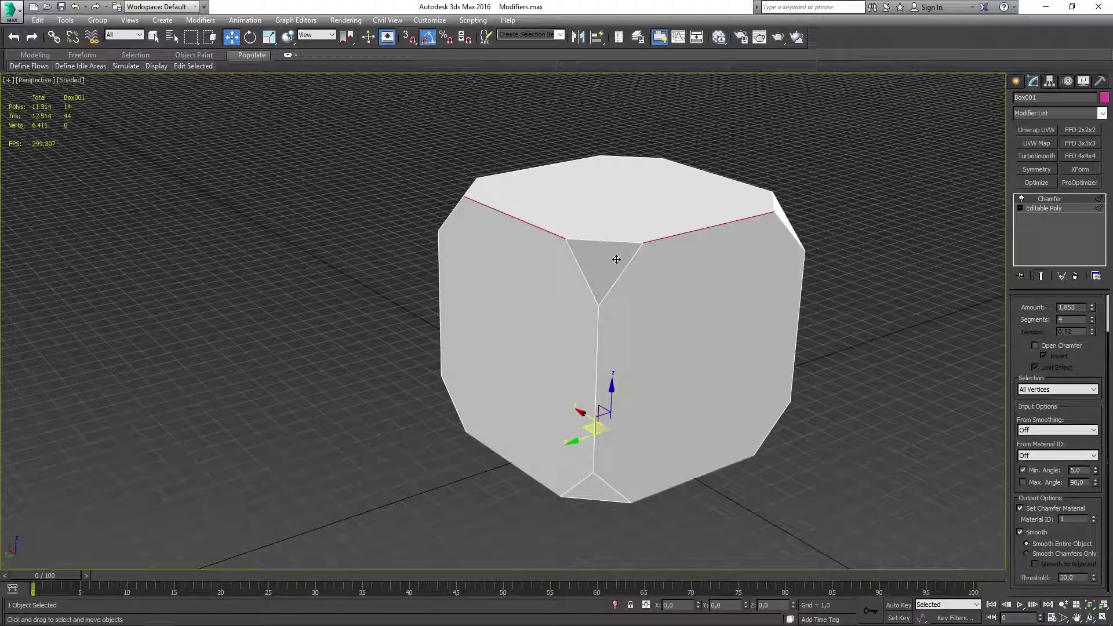
Open the Slate Material Editor showing the Multi/Sub-Object material's white, black and magenta slots 1–3
{"action": "middle_click_drag", "start_coordinate": [625, 267], "coordinate": [723, 255], "text": "alt"}
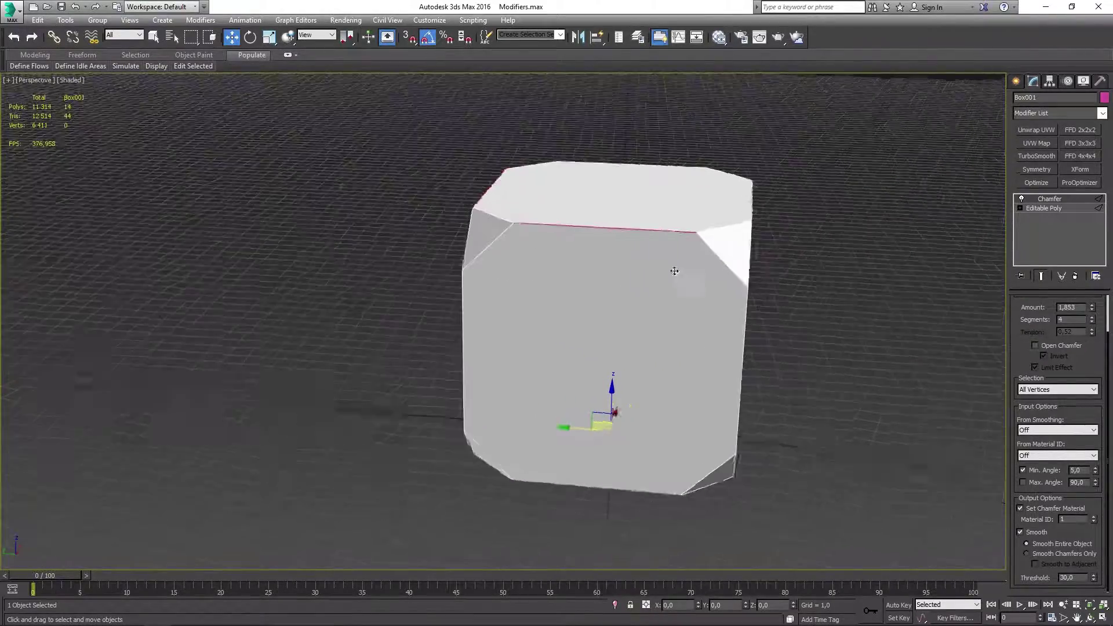
{"action": "middle_click_drag", "start_coordinate": [678, 271], "coordinate": [707, 293], "text": "alt"}
{"action": "key", "text": "m"}
{"action": "middle_click_drag", "start_coordinate": [306, 228], "coordinate": [312, 209]}
{"action": "middle_click_drag", "start_coordinate": [771, 246], "coordinate": [946, 283], "text": "alt"}
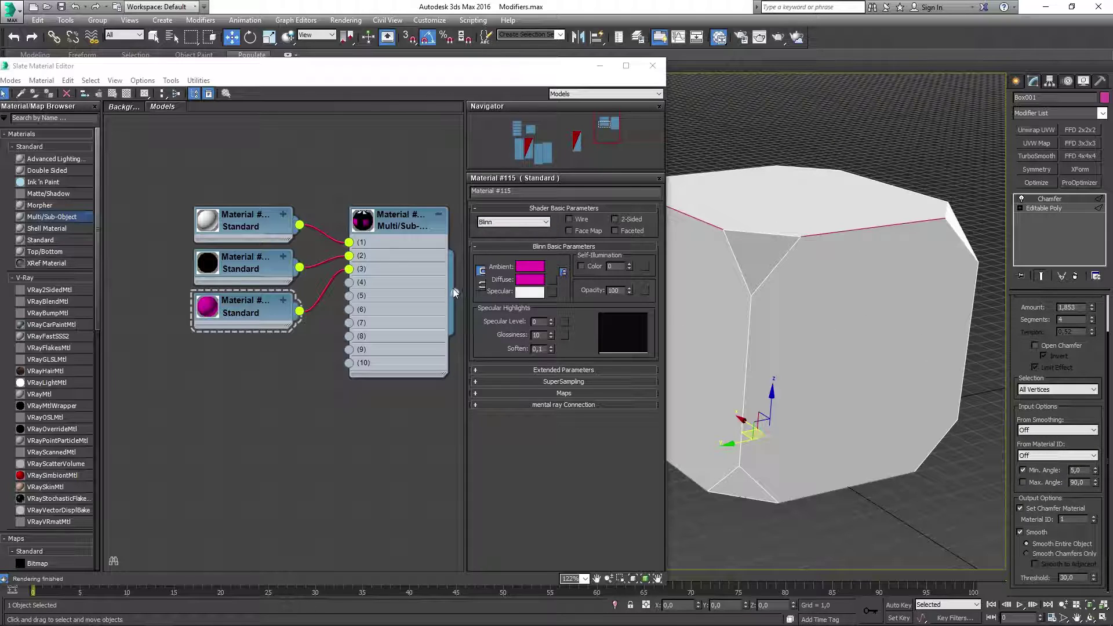
Close the material editor and raise the Chamfer Material ID to 3, turning corner facets magenta
{"action": "left_click", "coordinate": [653, 66]}
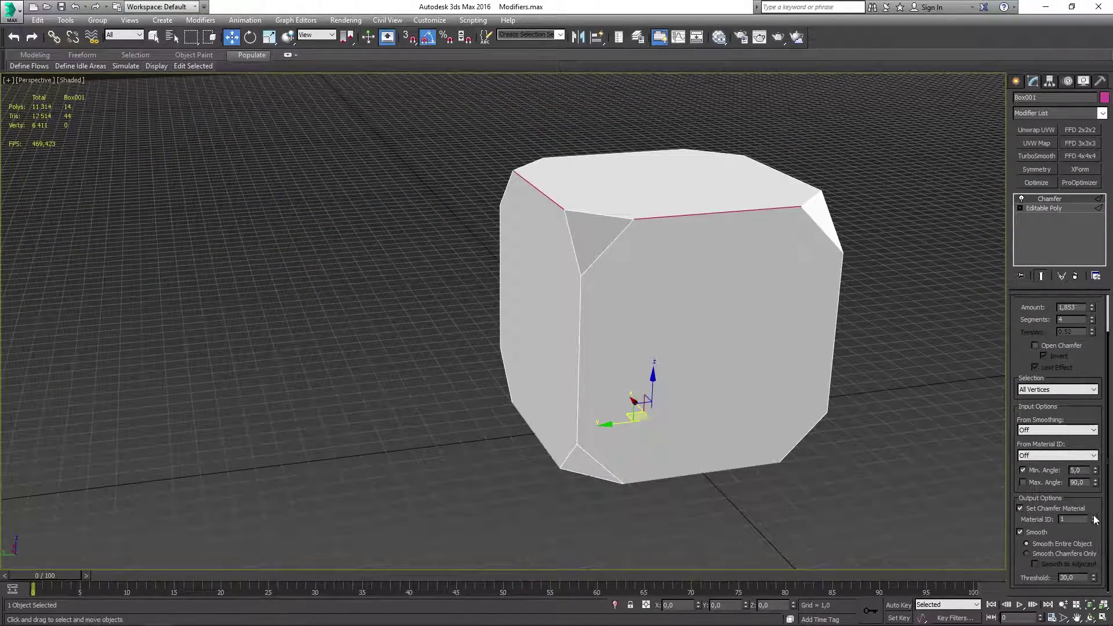
{"action": "left_click", "coordinate": [1095, 518]}
{"action": "middle_click_drag", "start_coordinate": [812, 377], "coordinate": [749, 248], "text": "alt"}
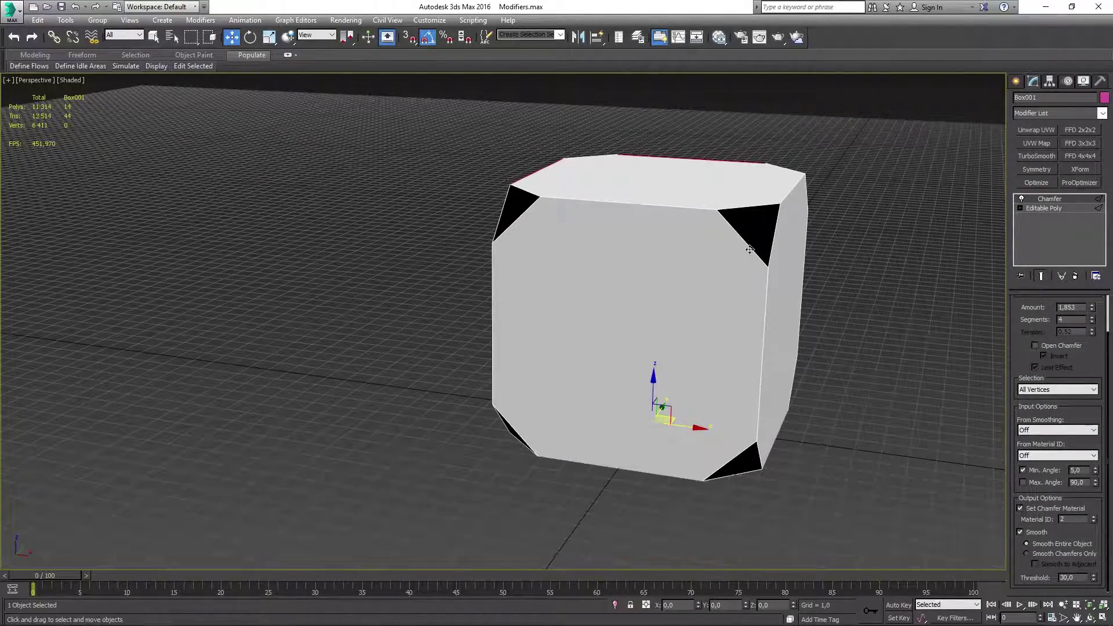
{"action": "left_click", "coordinate": [1095, 517]}
{"action": "middle_click_drag", "start_coordinate": [637, 284], "coordinate": [623, 318], "text": "alt"}
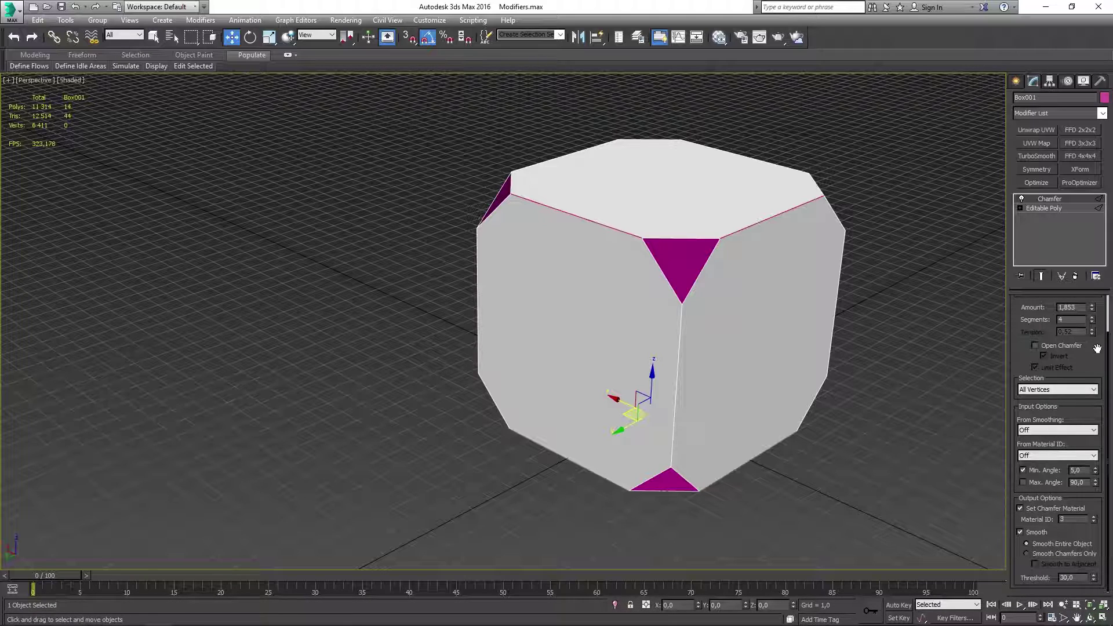
Switch the Chamfer to Quad Chamfer with From Stack selection, clearing the base edge selection
{"action": "scroll", "coordinate": [1097, 348], "scroll_direction": "up", "scroll_amount": 2}
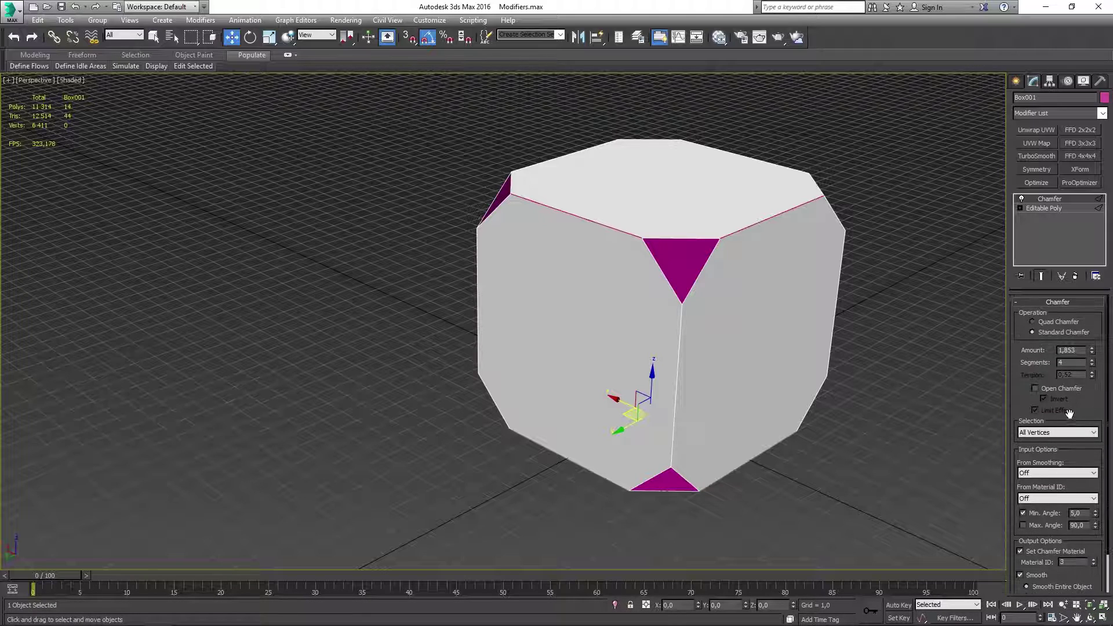
{"action": "left_click", "coordinate": [1034, 321]}
{"action": "left_click", "coordinate": [1049, 433]}
{"action": "left_click", "coordinate": [1044, 443]}
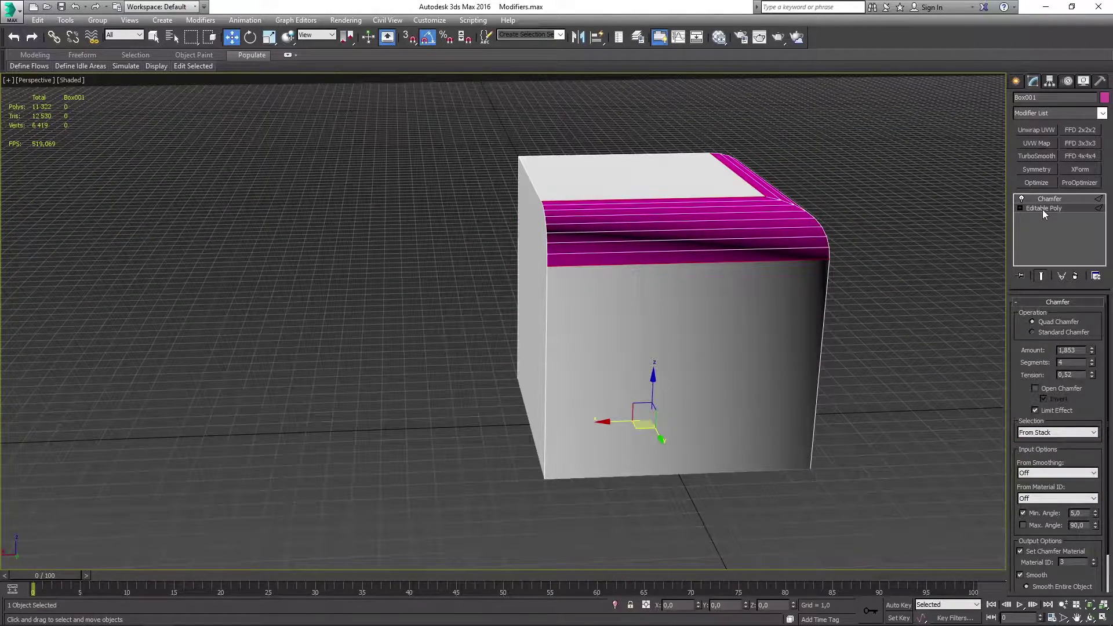
{"action": "left_click", "coordinate": [1043, 208]}
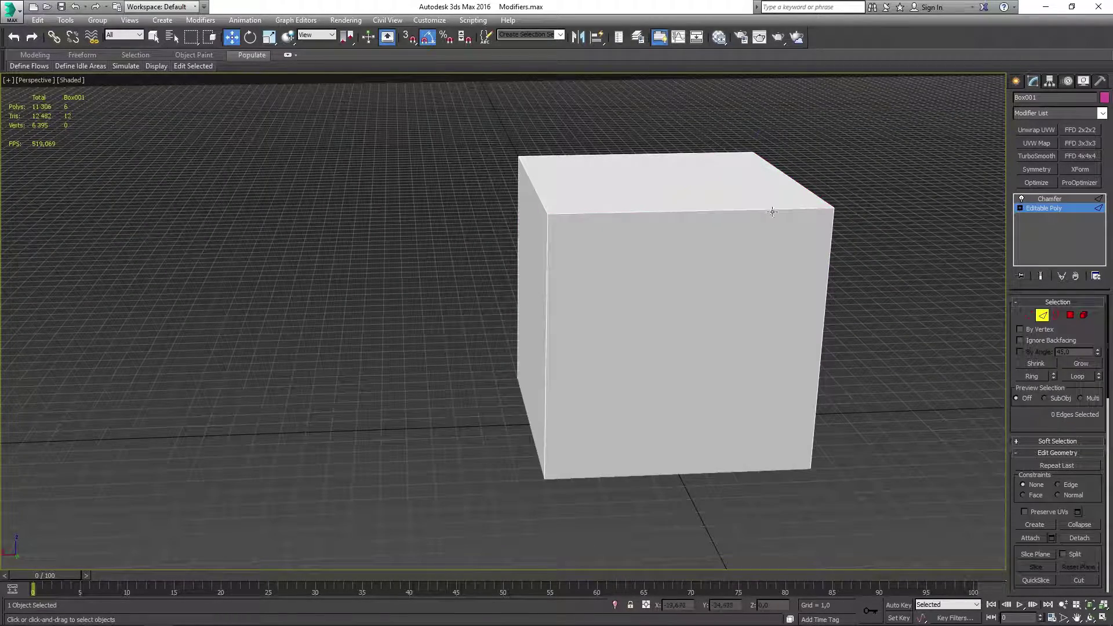
{"action": "left_click", "coordinate": [900, 179]}
{"action": "left_click", "coordinate": [1049, 199]}
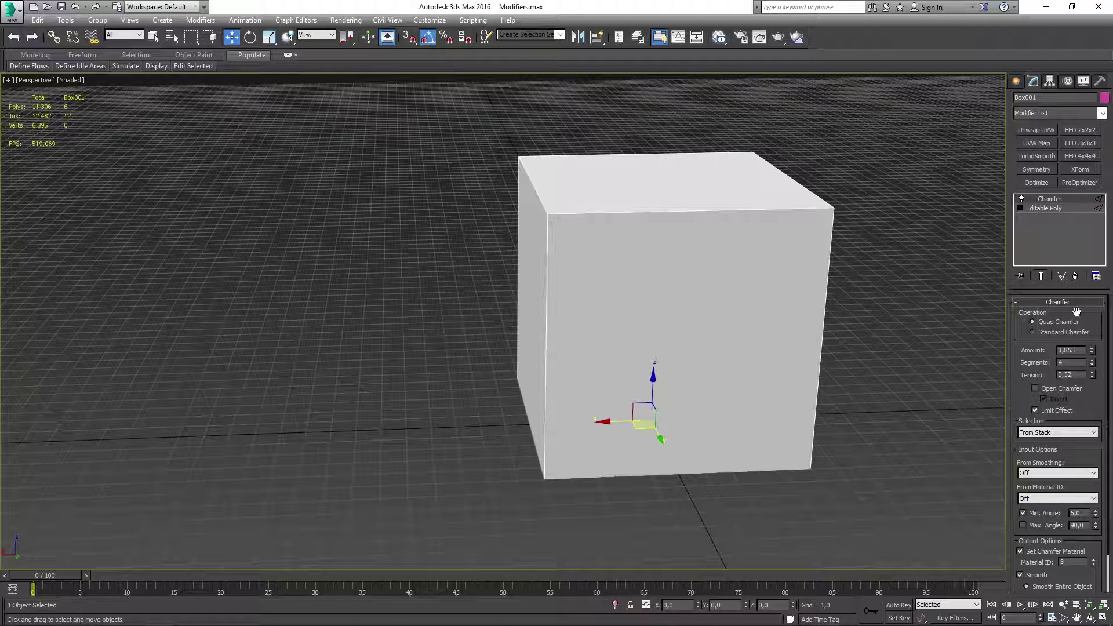
Zoom in on the cube's top corner to inspect the rounded magenta quad chamfer bands
{"action": "left_click", "coordinate": [1046, 208]}
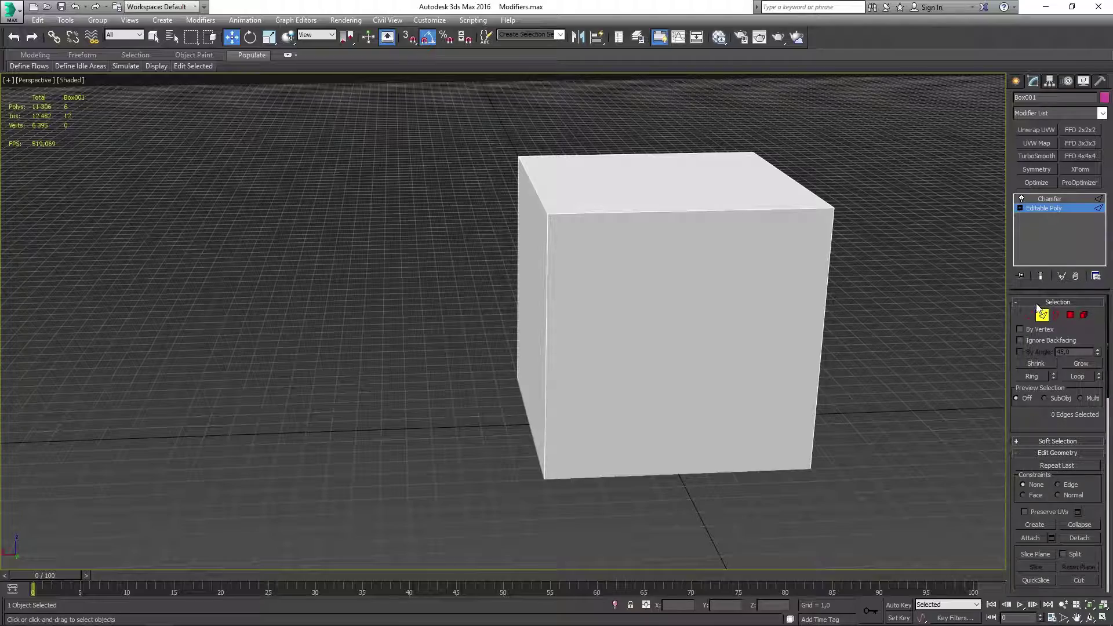
{"action": "left_click", "coordinate": [879, 248]}
{"action": "left_click", "coordinate": [767, 206]}
{"action": "middle_click_drag", "start_coordinate": [768, 206], "coordinate": [785, 273], "text": "alt"}
{"action": "scroll", "coordinate": [812, 197], "scroll_direction": "up", "scroll_amount": 3}
{"action": "left_click", "coordinate": [853, 196]}
{"action": "scroll", "coordinate": [785, 274], "scroll_direction": "up", "scroll_amount": 4}
{"action": "middle_click_drag", "start_coordinate": [786, 225], "coordinate": [698, 216], "text": "alt"}
{"action": "scroll", "coordinate": [698, 216], "scroll_direction": "up", "scroll_amount": 3}
{"action": "left_click", "coordinate": [733, 211]}
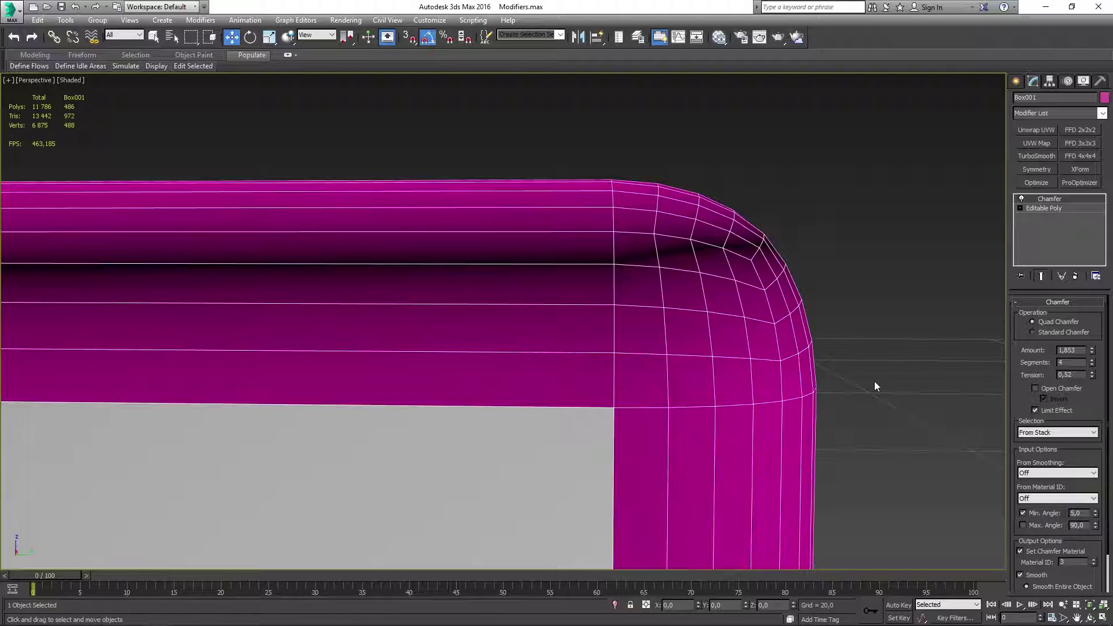
Orbit and zoom around the cube's corner and top, then reselect Box001
{"action": "middle_click_drag", "start_coordinate": [829, 297], "coordinate": [615, 242], "text": "alt"}
{"action": "left_click", "coordinate": [845, 303]}
{"action": "left_click", "coordinate": [880, 292]}
{"action": "scroll", "coordinate": [1090, 409], "scroll_direction": "down", "scroll_amount": 2}
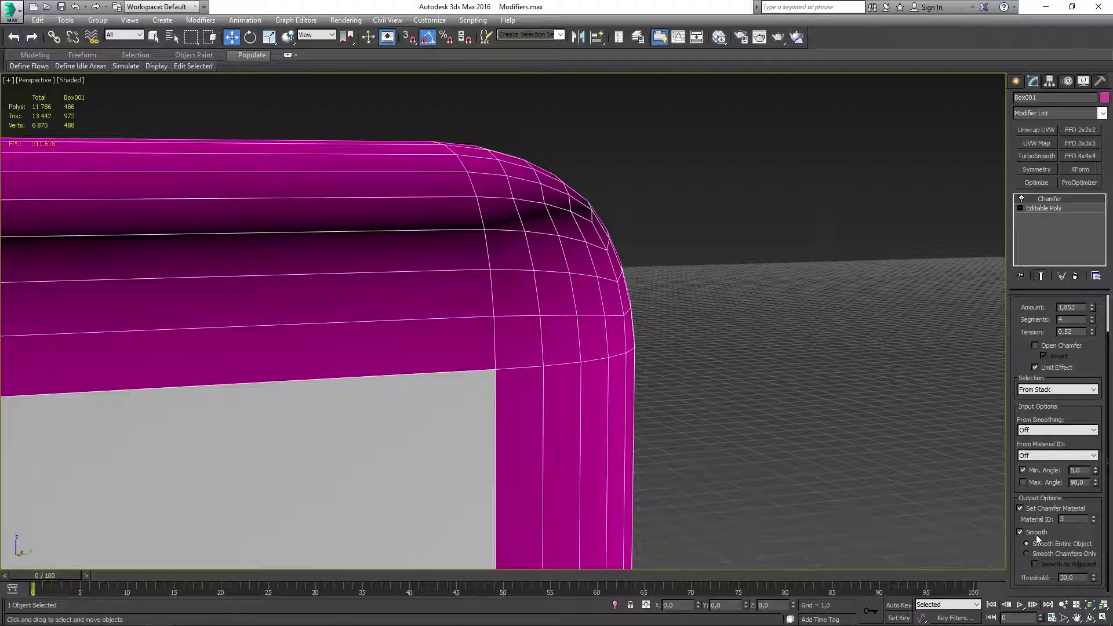
{"action": "left_click", "coordinate": [710, 279]}
{"action": "scroll", "coordinate": [711, 280], "scroll_direction": "down", "scroll_amount": 2}
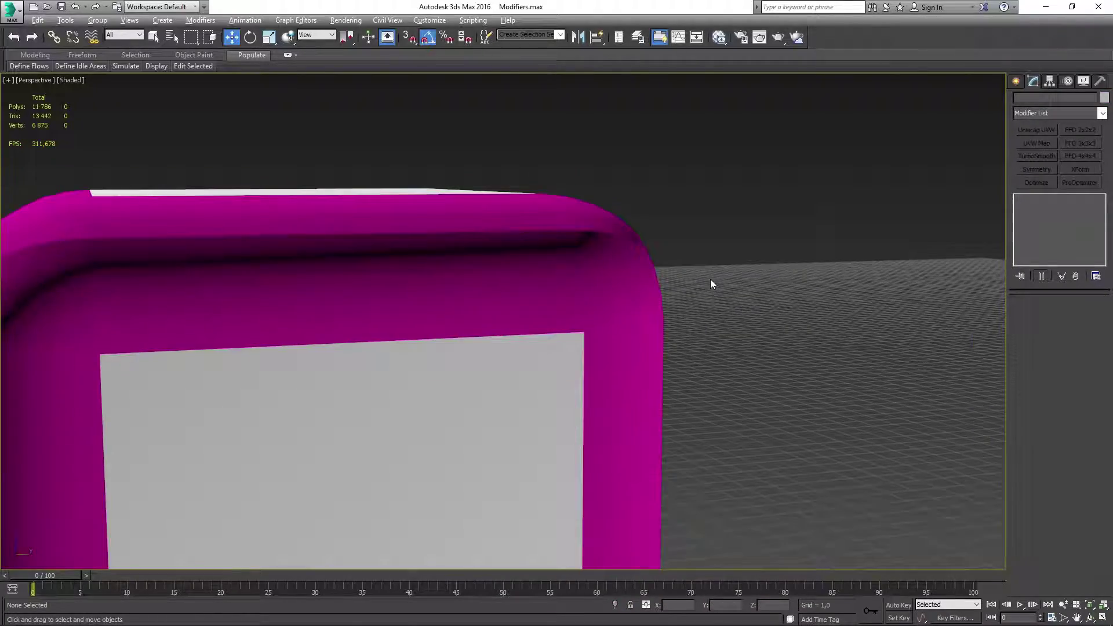
{"action": "middle_click_drag", "start_coordinate": [711, 280], "coordinate": [589, 298], "text": "alt"}
{"action": "scroll", "coordinate": [609, 273], "scroll_direction": "up", "scroll_amount": 3}
{"action": "left_click", "coordinate": [608, 273]}
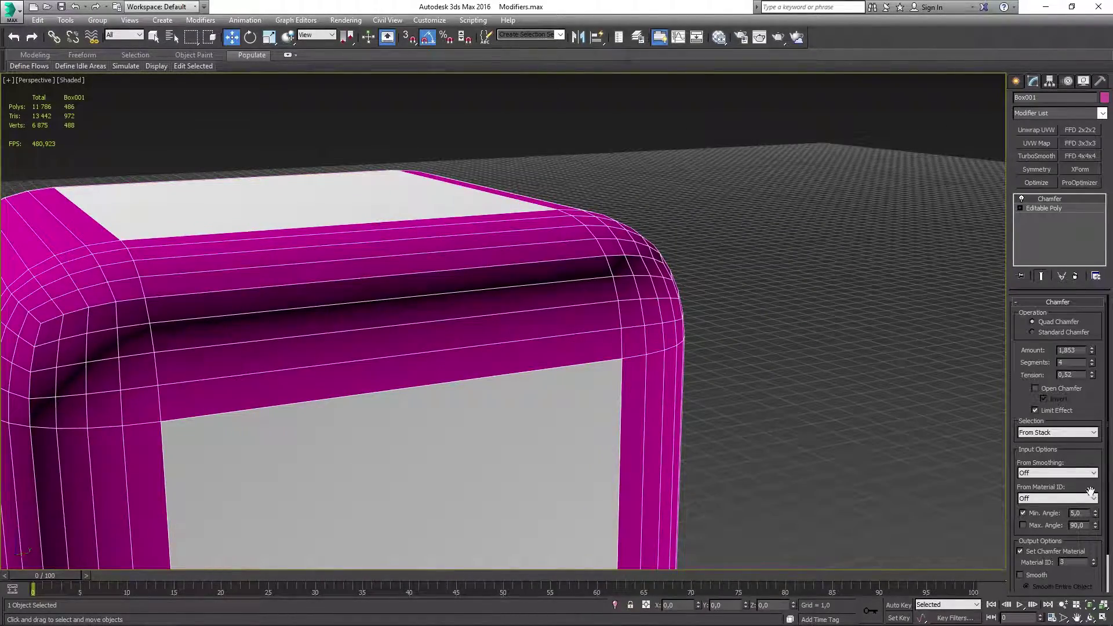
{"action": "scroll", "coordinate": [1094, 544], "scroll_direction": "down", "scroll_amount": 2}
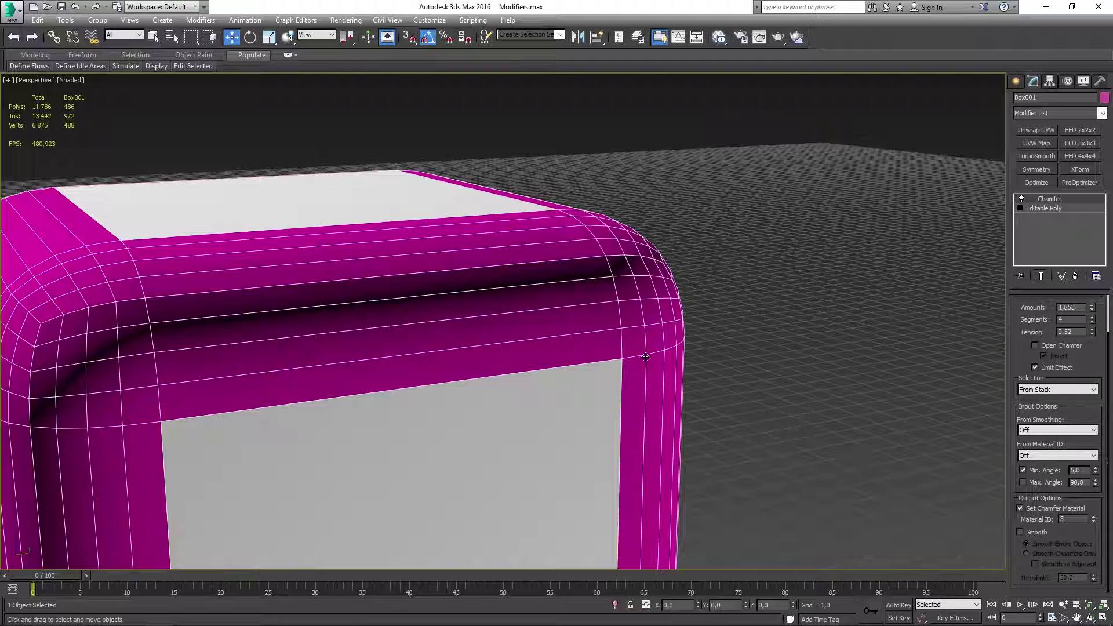
Turn on Smooth in the Chamfer output options and inspect the evenly shaded rounded corner
{"action": "left_click", "coordinate": [1028, 533]}
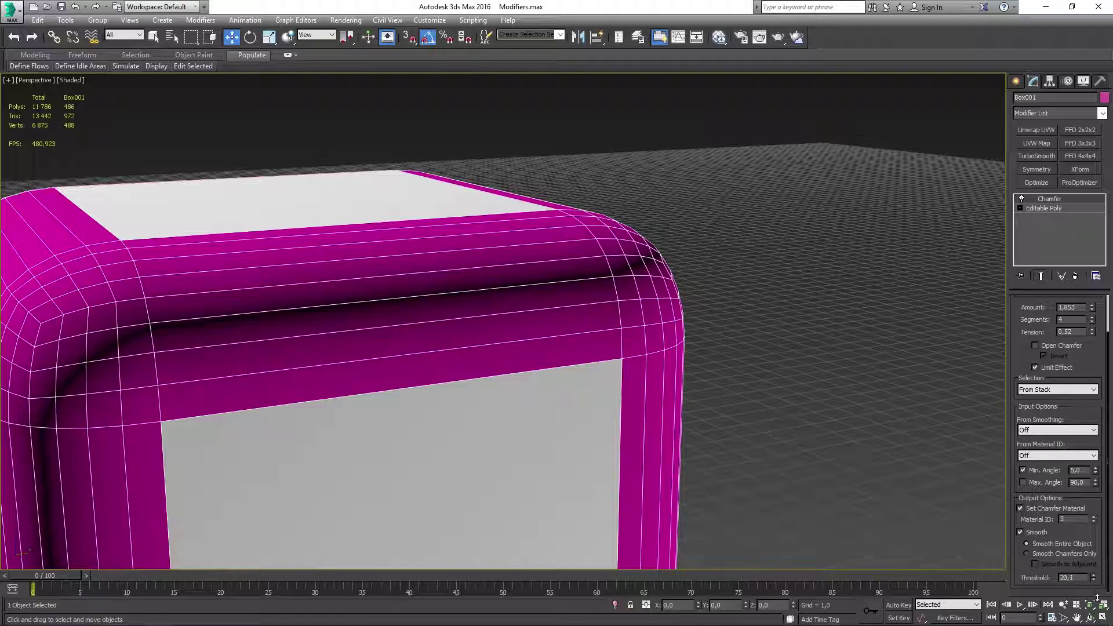
{"action": "left_click", "coordinate": [705, 223]}
{"action": "middle_click_drag", "start_coordinate": [705, 223], "coordinate": [403, 261], "text": "alt"}
{"action": "mouse_move", "coordinate": [596, 278]}
{"action": "middle_mouse_down", "text": "alt"}
{"action": "mouse_move", "coordinate": [626, 276]}
{"action": "mouse_move", "coordinate": [616, 281]}
{"action": "middle_mouse_up", "text": "alt"}
{"action": "left_click", "coordinate": [560, 246]}
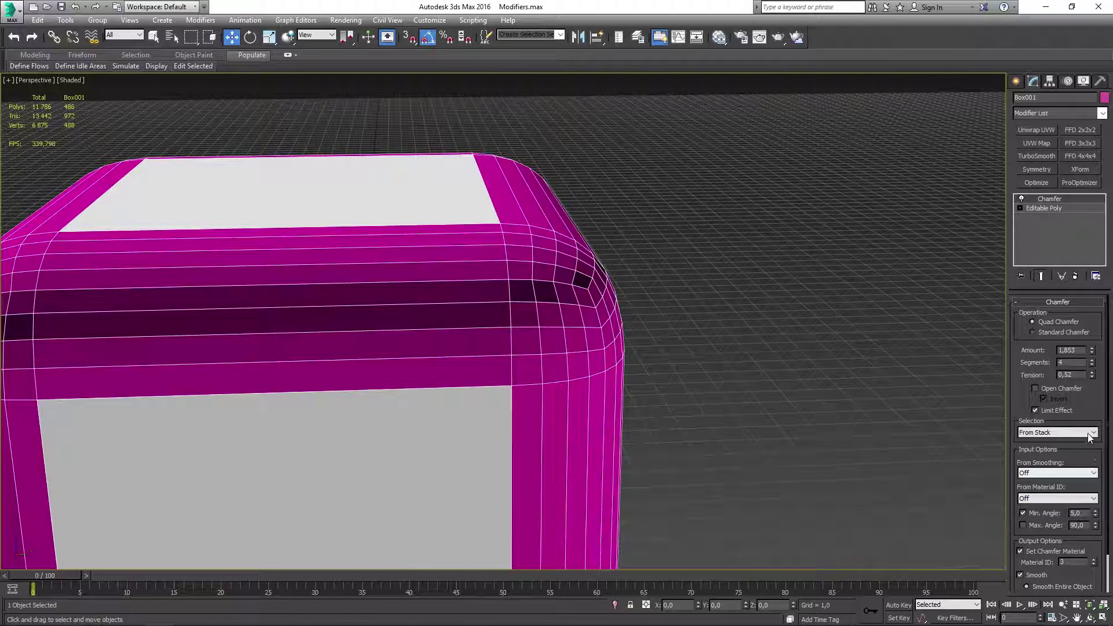
Delete the Chamfer modifier from Box001's stack, leaving a sharp-edged Editable Poly cube
{"action": "left_click_drag", "start_coordinate": [1064, 374], "coordinate": [1064, 331]}
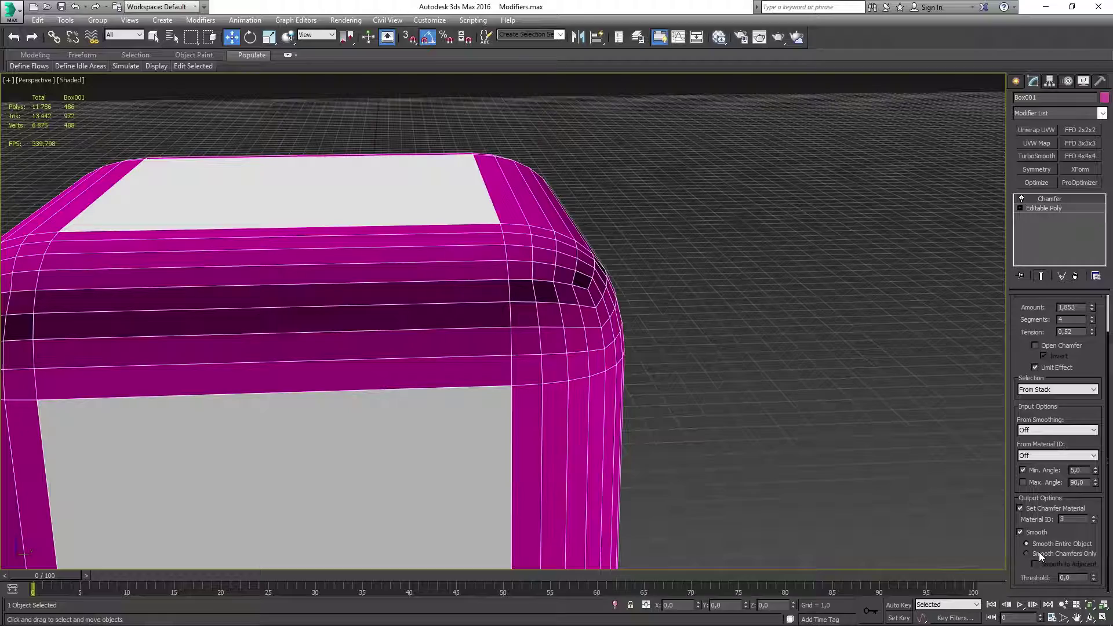
{"action": "middle_click_drag", "start_coordinate": [707, 328], "coordinate": [744, 235], "text": "alt"}
{"action": "right_click", "coordinate": [1070, 199]}
{"action": "left_click", "coordinate": [938, 211]}
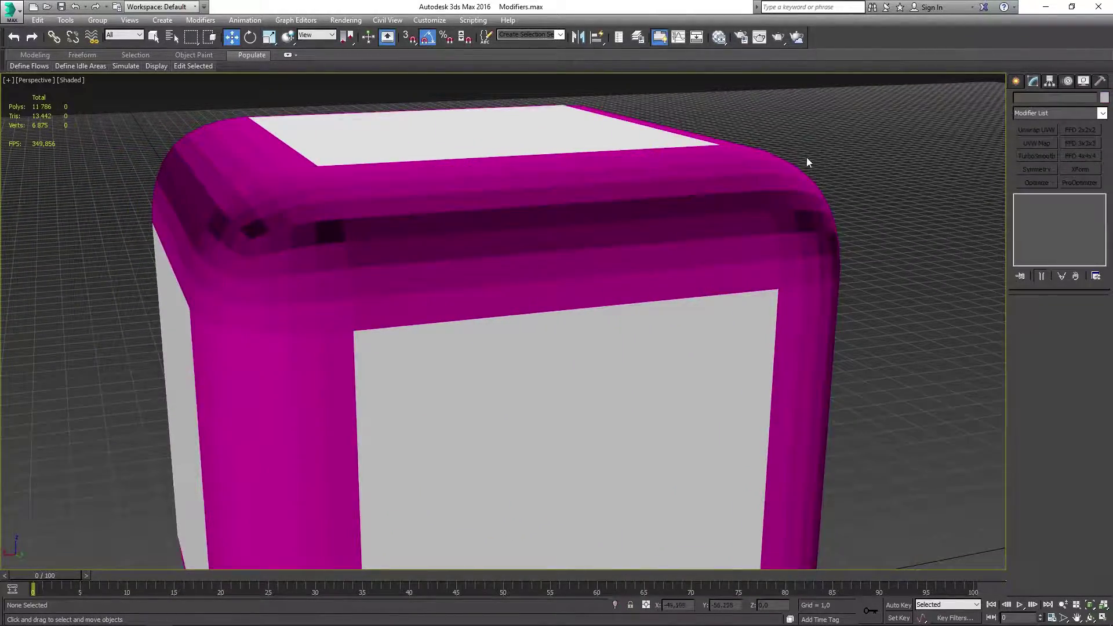
{"action": "scroll", "coordinate": [806, 162], "scroll_direction": "down", "scroll_amount": 5}
{"action": "middle_click_drag", "start_coordinate": [825, 228], "coordinate": [778, 285], "text": "alt"}
{"action": "left_click", "coordinate": [733, 307]}
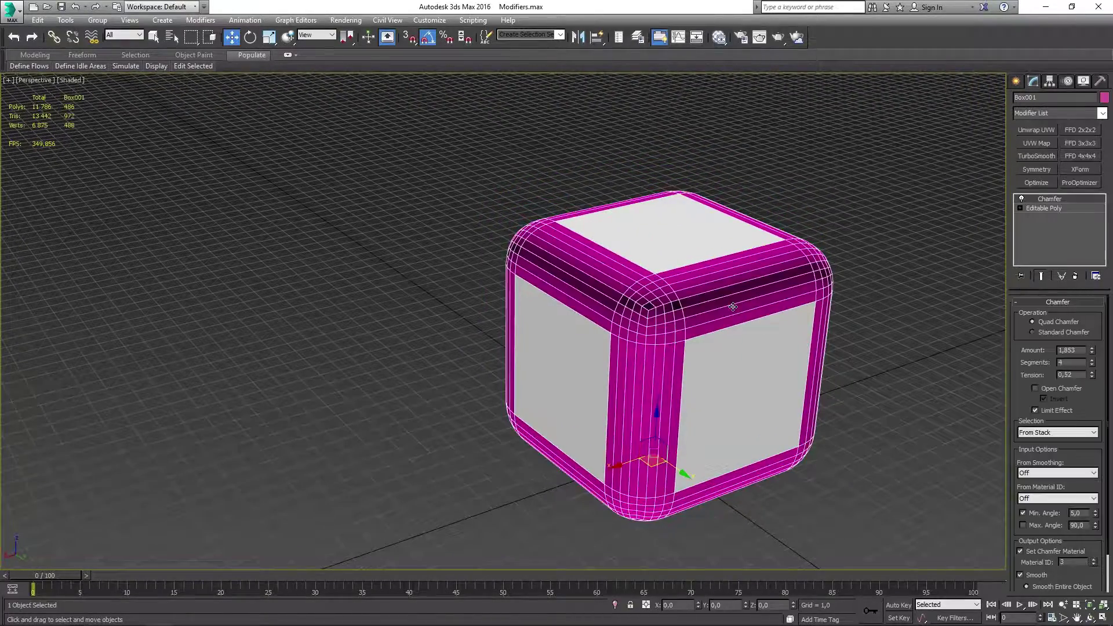
{"action": "middle_click_drag", "start_coordinate": [849, 248], "coordinate": [872, 250], "text": "alt"}
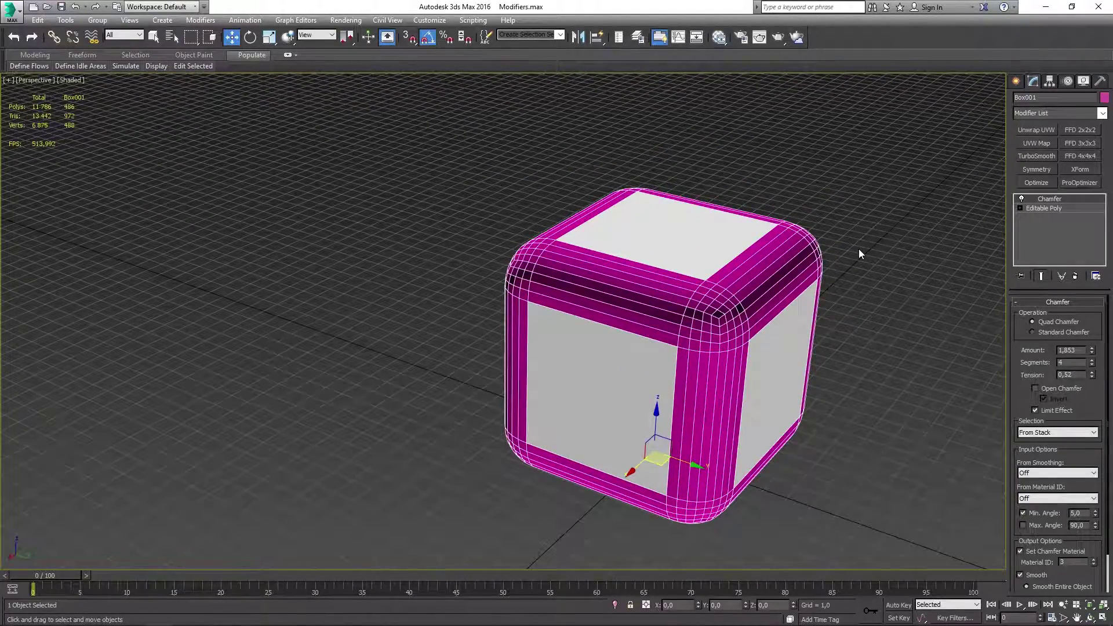
{"action": "right_click", "coordinate": [1049, 200]}
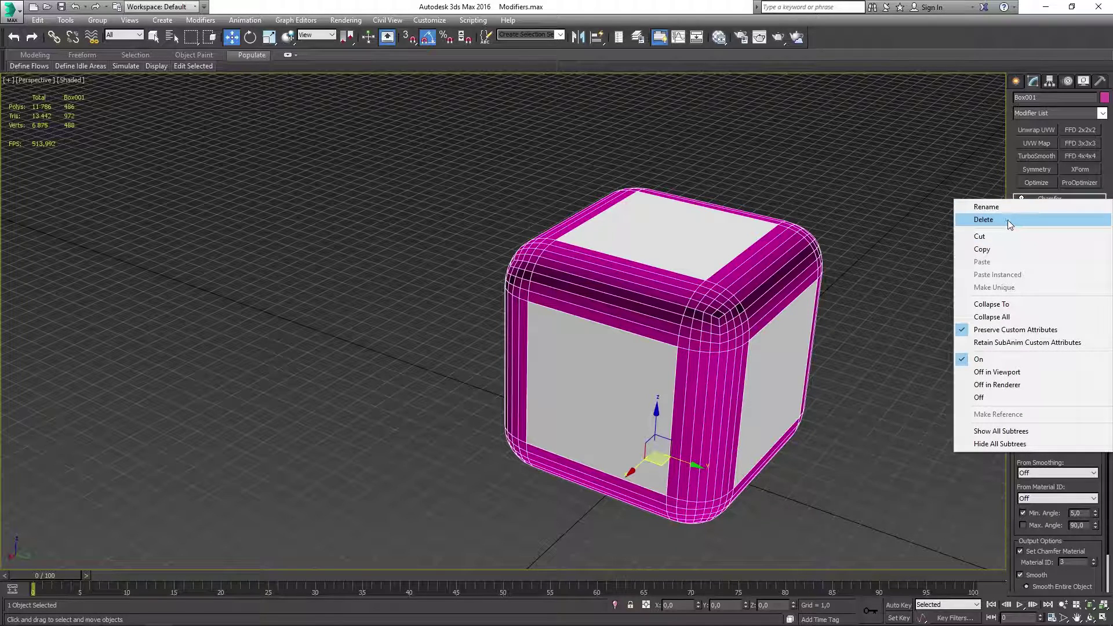
{"action": "left_click", "coordinate": [1004, 220]}
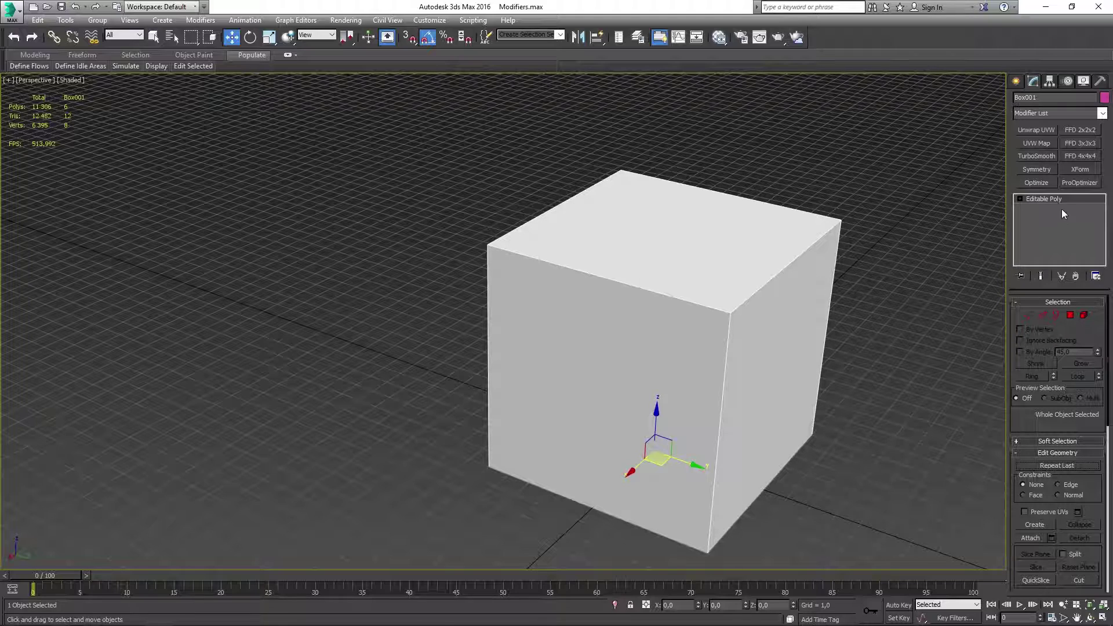
Select all 12 cube edges at Edge level with Ctrl+A and re-centre the view
{"action": "left_click", "coordinate": [1049, 314]}
{"action": "key", "text": "ctrl+a"}
{"action": "middle_click_drag", "start_coordinate": [896, 212], "coordinate": [721, 290], "text": "alt"}
{"action": "left_click_drag", "start_coordinate": [1095, 499], "coordinate": [955, 207]}
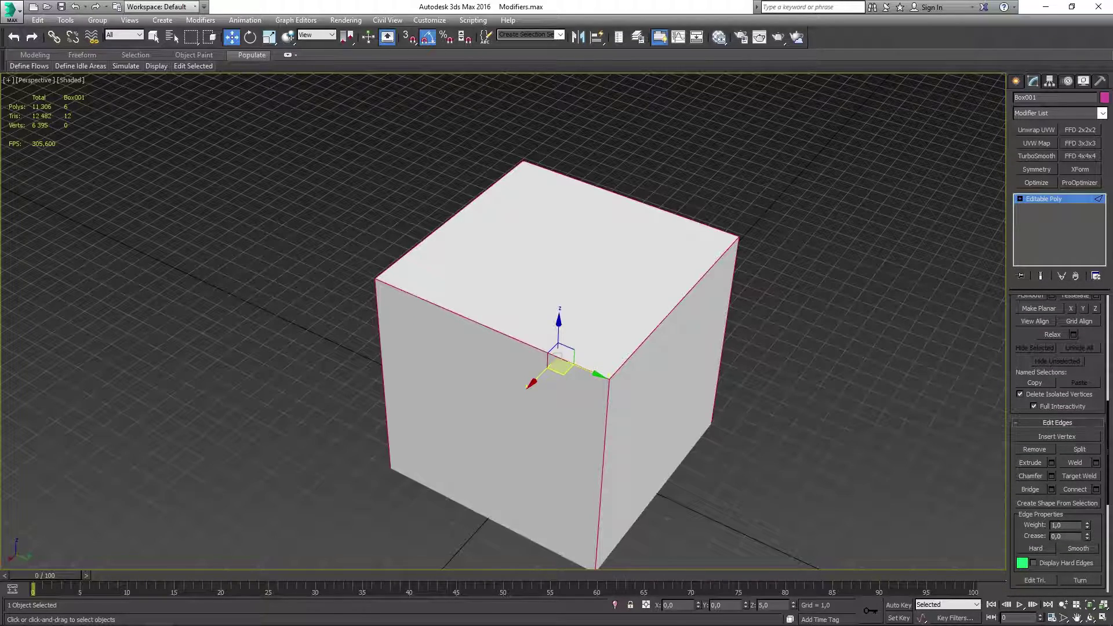
{"action": "middle_click_drag", "start_coordinate": [707, 335], "coordinate": [739, 315], "text": "alt"}
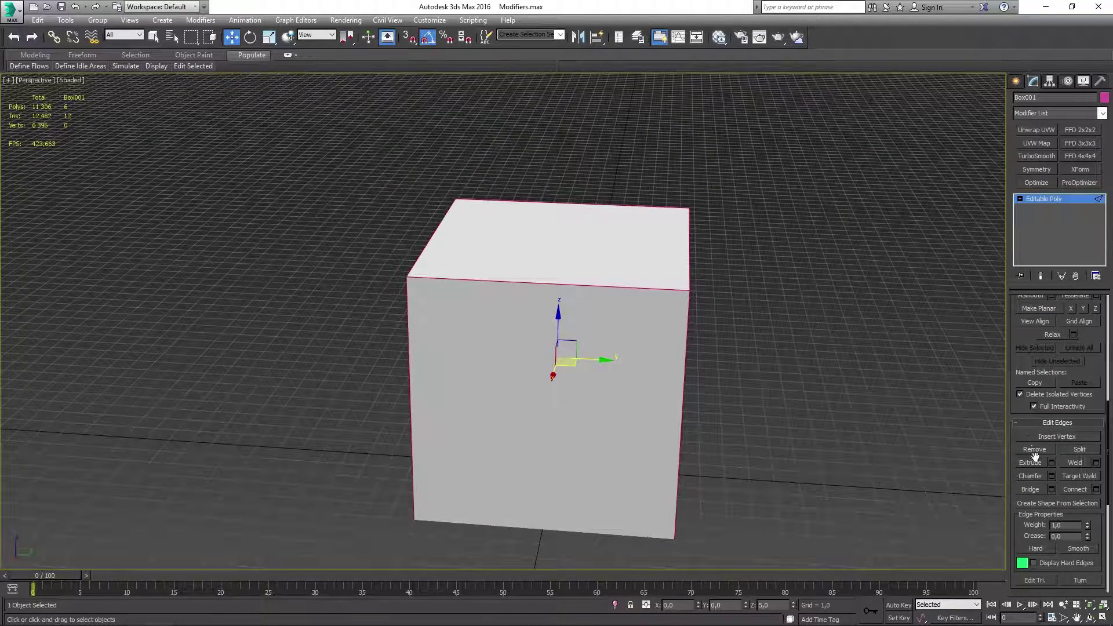
{"action": "middle_click_drag", "start_coordinate": [784, 448], "coordinate": [680, 318]}
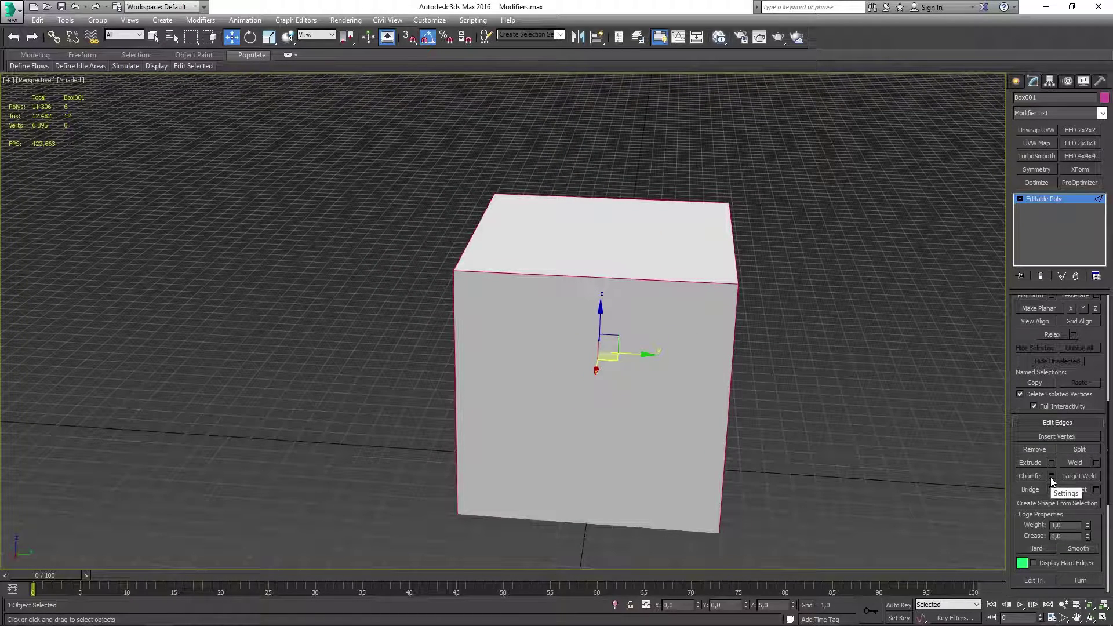
Start an edge Chamfer with settings on the selected edges, keeping Quad Chamfer as the type
{"action": "left_click", "coordinate": [1051, 476]}
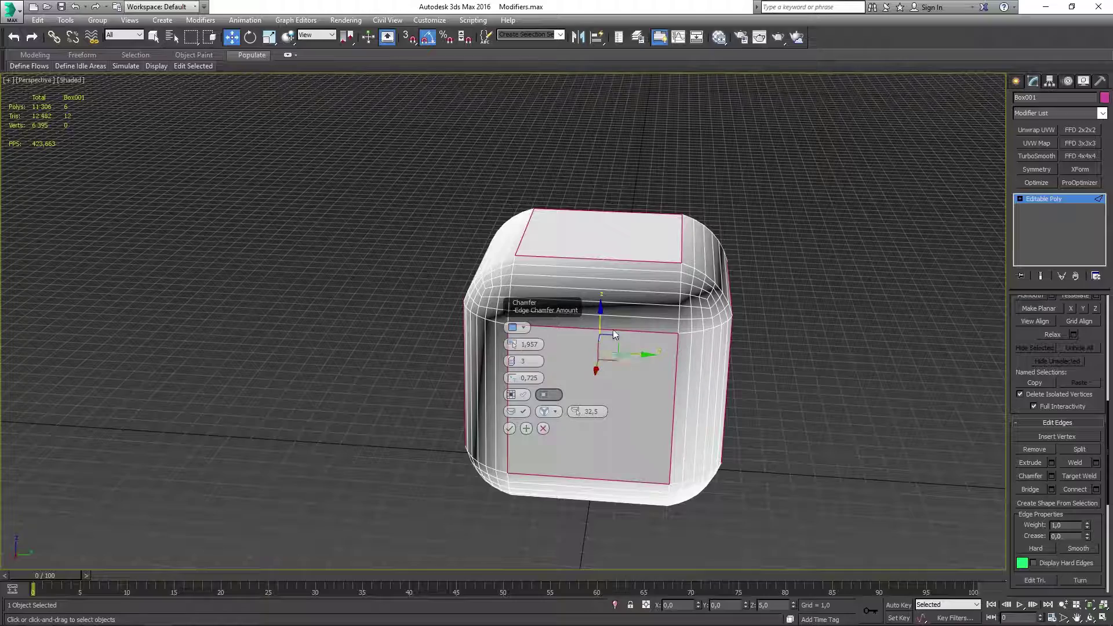
{"action": "middle_click_drag", "start_coordinate": [645, 325], "coordinate": [747, 300], "text": "alt"}
{"action": "scroll", "coordinate": [642, 321], "scroll_direction": "up", "scroll_amount": 3}
{"action": "middle_click_drag", "start_coordinate": [641, 322], "coordinate": [740, 301], "text": "alt"}
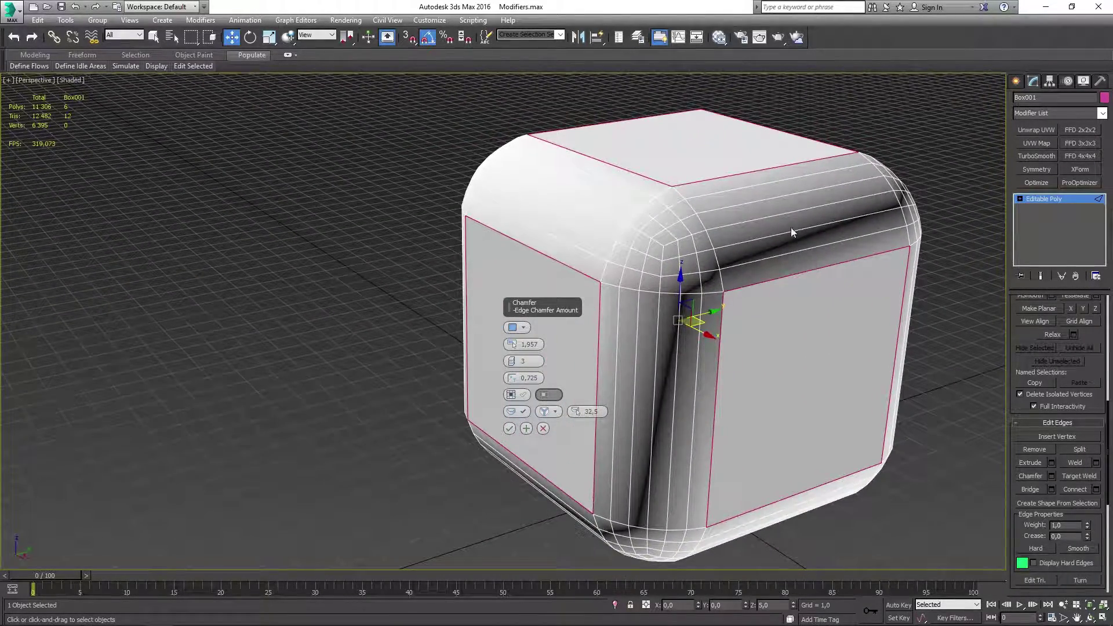
{"action": "left_click", "coordinate": [521, 328]}
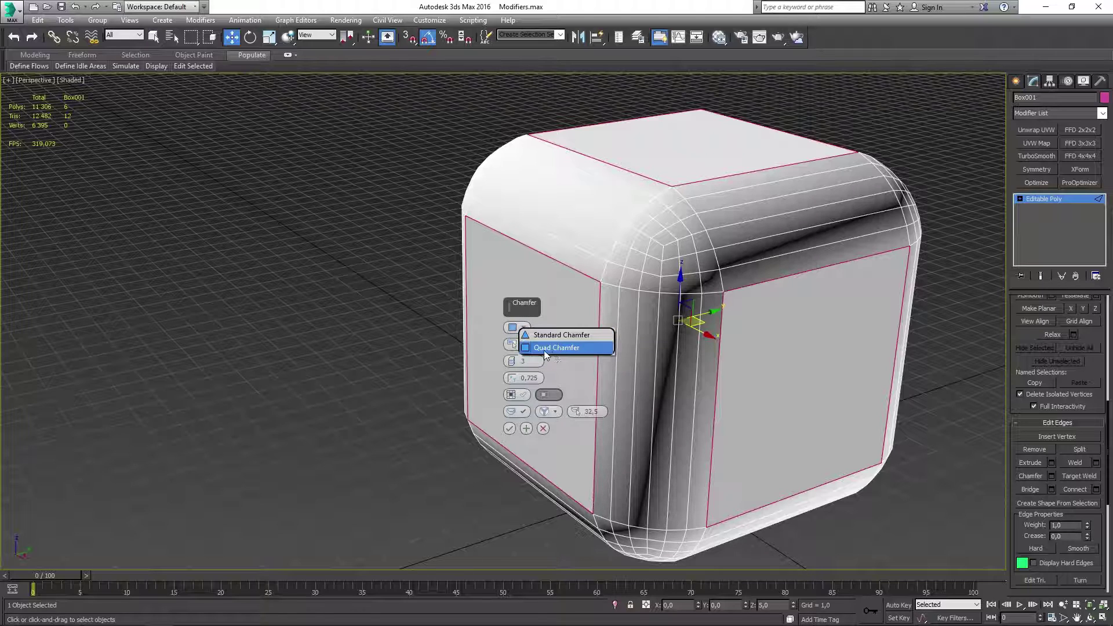
{"action": "left_click", "coordinate": [554, 347]}
Set chamfer Amount 1,861, 5 segments, Tension 0,725, with Open and Invert Open on
{"action": "mouse_move", "coordinate": [510, 348]}
{"action": "left_mouse_down"}
{"action": "mouse_move", "coordinate": [510, 325]}
{"action": "mouse_move", "coordinate": [510, 348]}
{"action": "mouse_move", "coordinate": [522, 343]}
{"action": "left_mouse_up"}
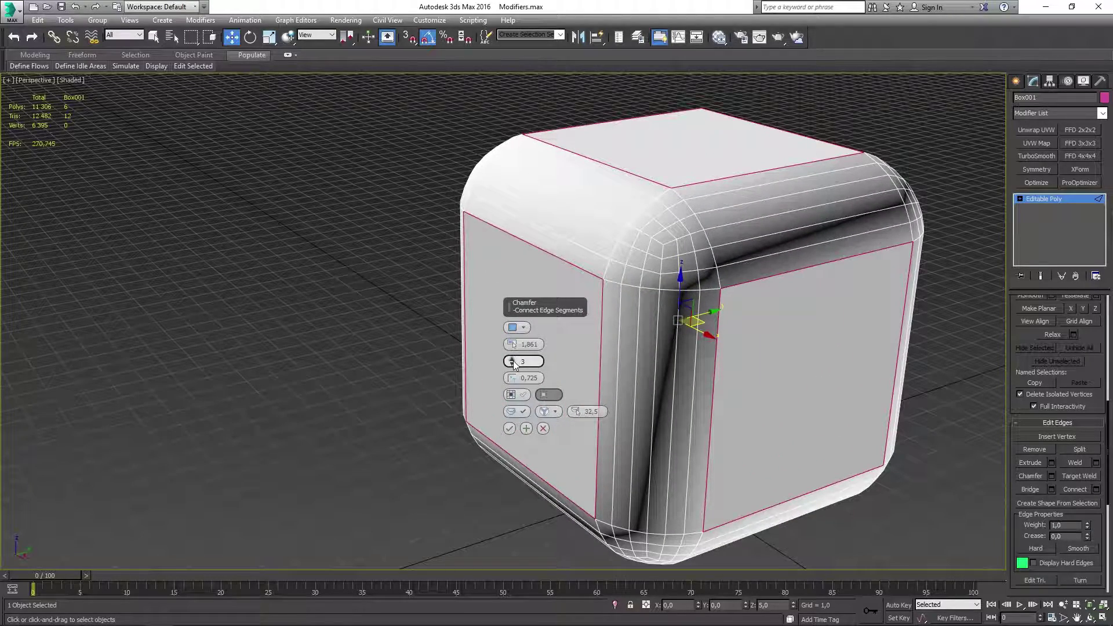
{"action": "left_click", "coordinate": [512, 359]}
{"action": "left_click", "coordinate": [511, 359]}
{"action": "mouse_move", "coordinate": [513, 383]}
{"action": "left_mouse_down"}
{"action": "mouse_move", "coordinate": [516, 297]}
{"action": "mouse_move", "coordinate": [536, 492]}
{"action": "mouse_move", "coordinate": [515, 390]}
{"action": "left_mouse_up"}
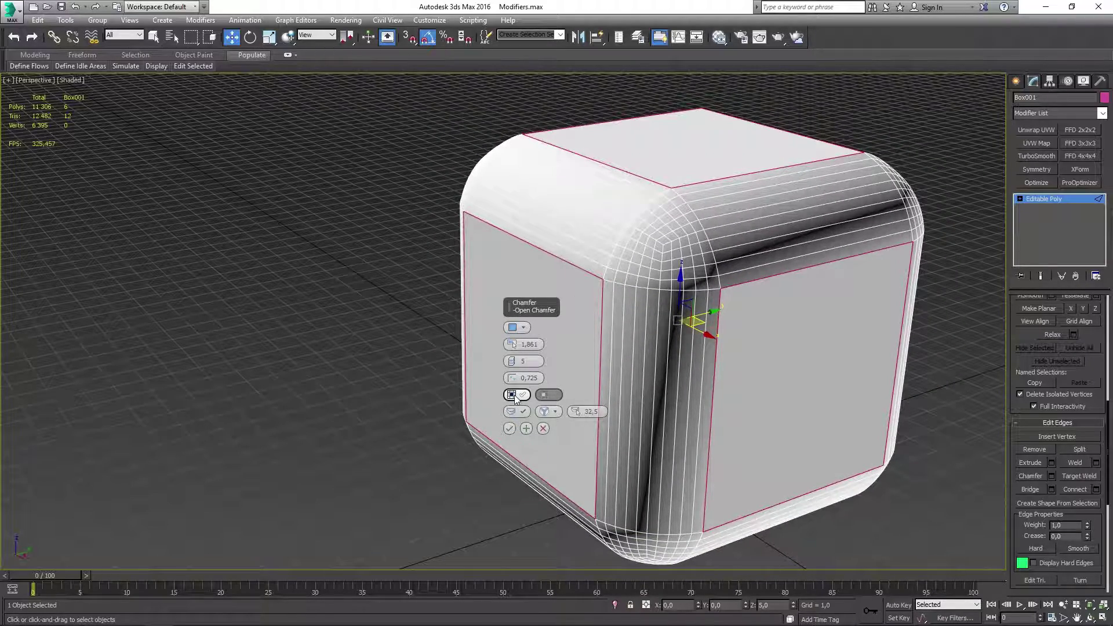
{"action": "left_click", "coordinate": [513, 394]}
{"action": "left_click", "coordinate": [551, 396]}
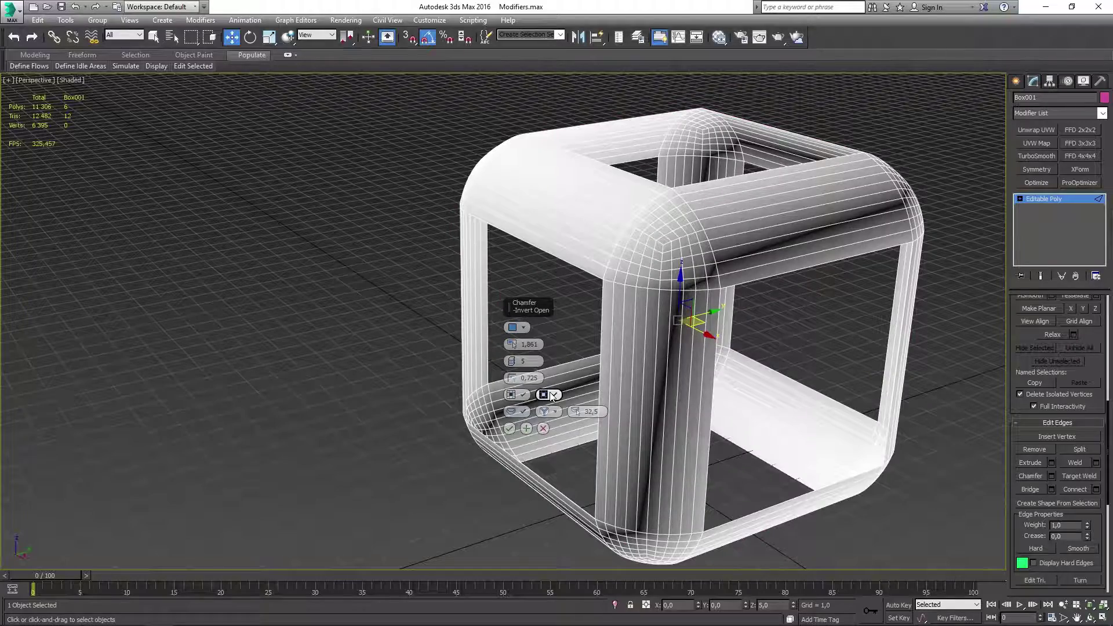
{"action": "middle_click_drag", "start_coordinate": [895, 243], "coordinate": [520, 444], "text": "alt"}
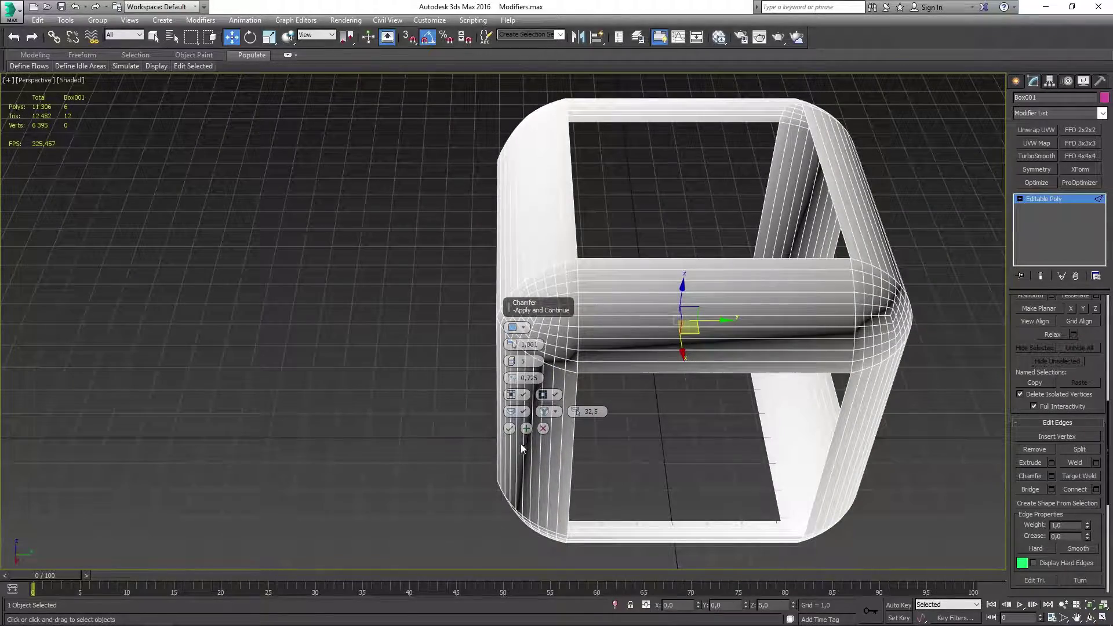
Re-enable chamfer smoothing with a different smoothing type and a threshold of 0,0
{"action": "left_click", "coordinate": [519, 412]}
{"action": "middle_click_drag", "start_coordinate": [808, 359], "coordinate": [863, 333], "text": "alt"}
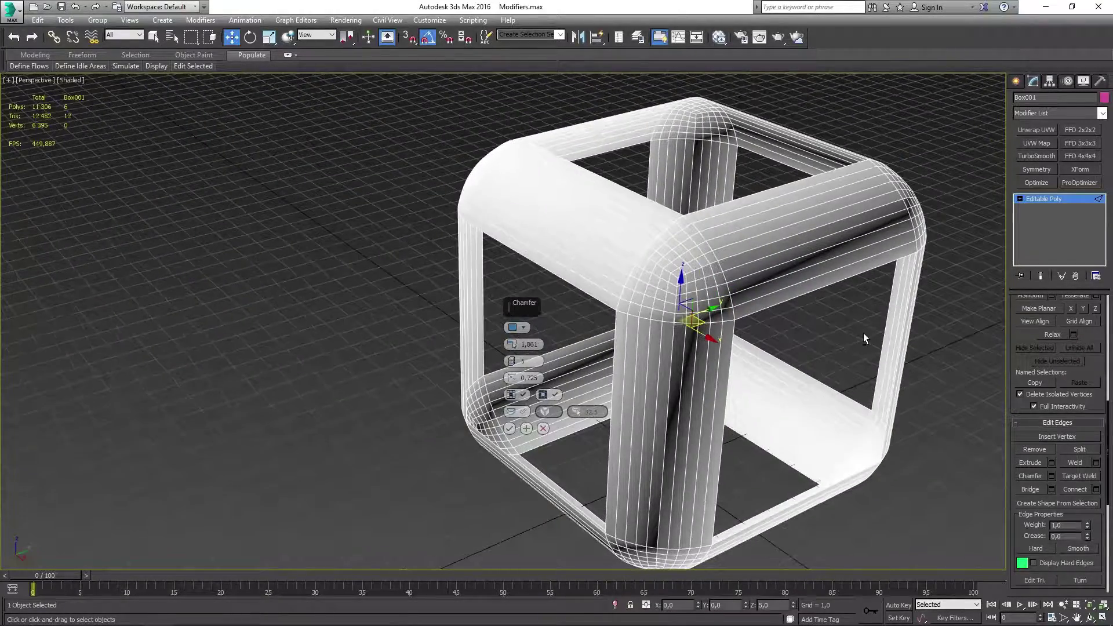
{"action": "left_click", "coordinate": [546, 413]}
{"action": "left_click", "coordinate": [551, 412]}
{"action": "left_click", "coordinate": [587, 417]}
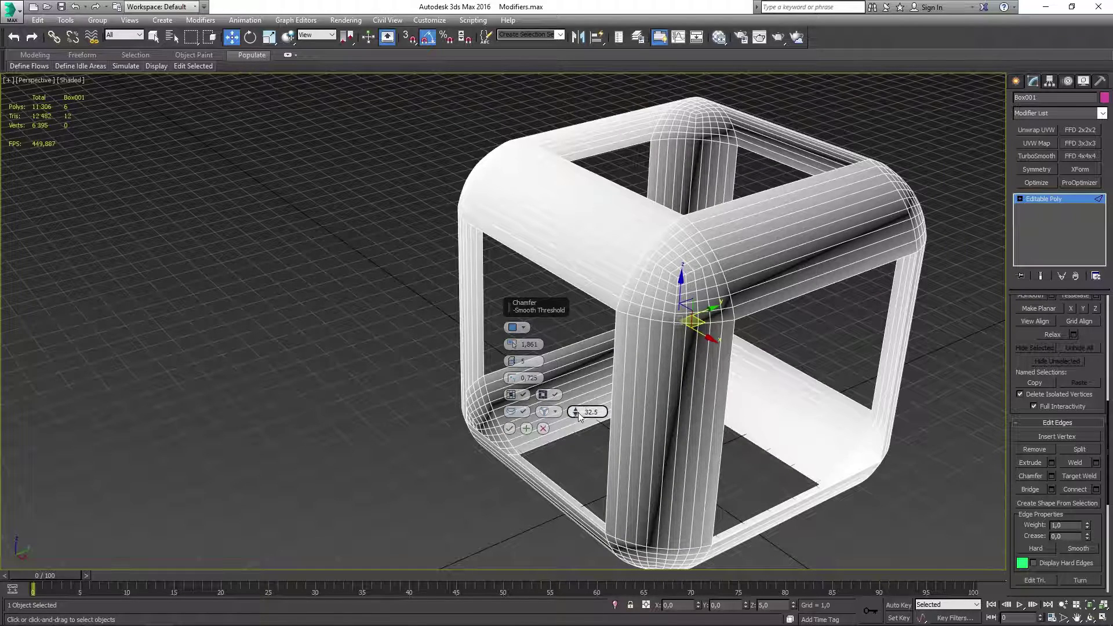
{"action": "left_click_drag", "start_coordinate": [572, 415], "coordinate": [586, 319]}
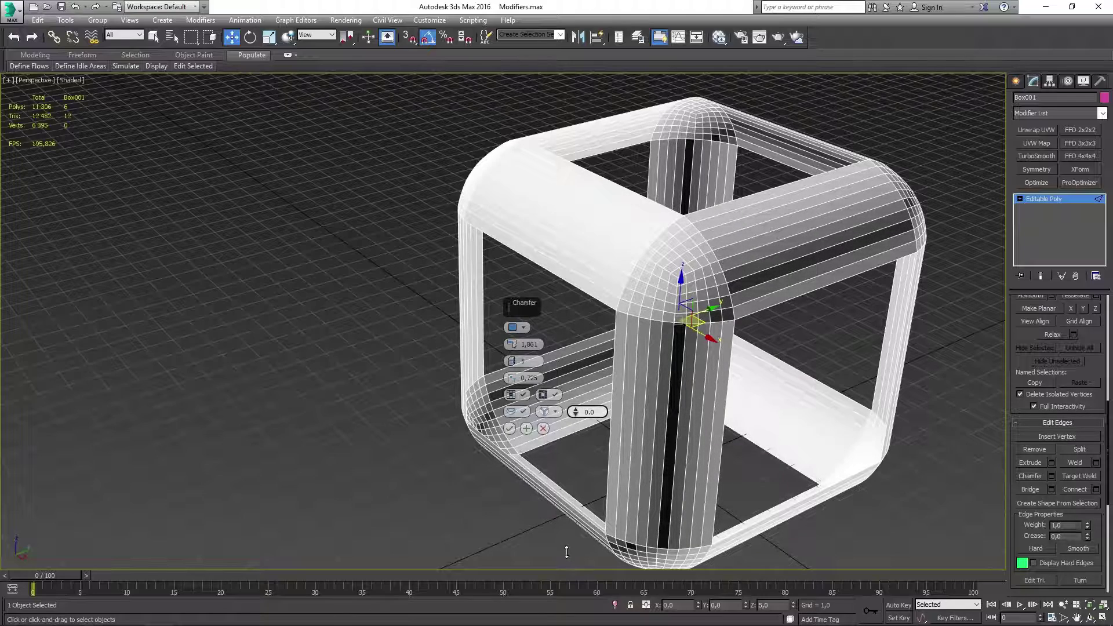
{"action": "middle_click_drag", "start_coordinate": [836, 348], "coordinate": [903, 330], "text": "alt"}
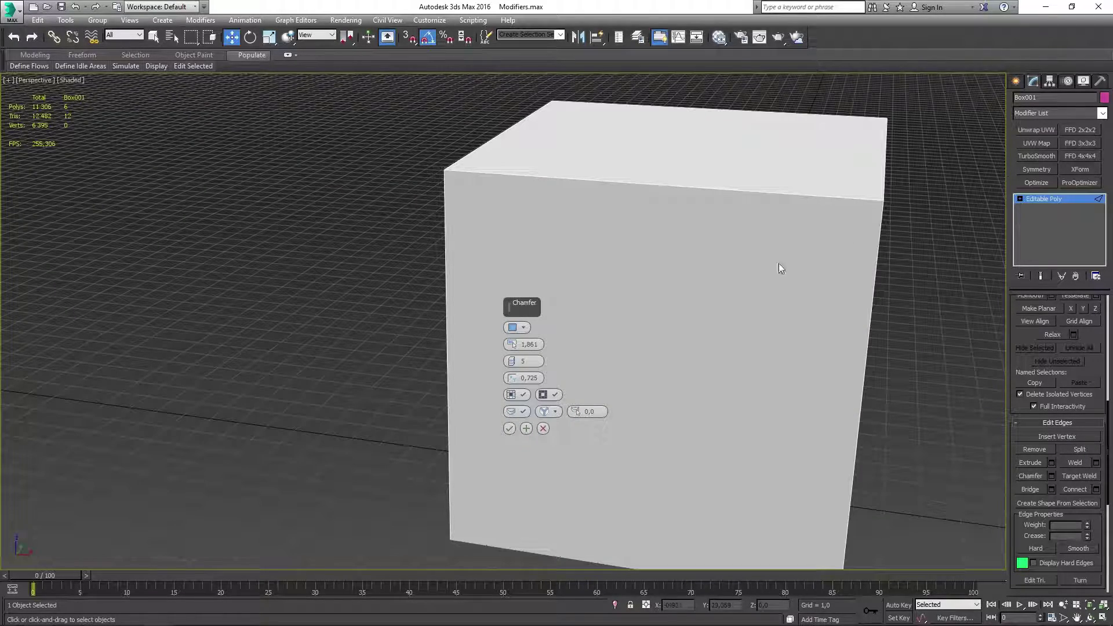
Commit the edge chamfer and orbit around the resulting 726-polygon hollow frame
{"action": "left_click", "coordinate": [509, 429]}
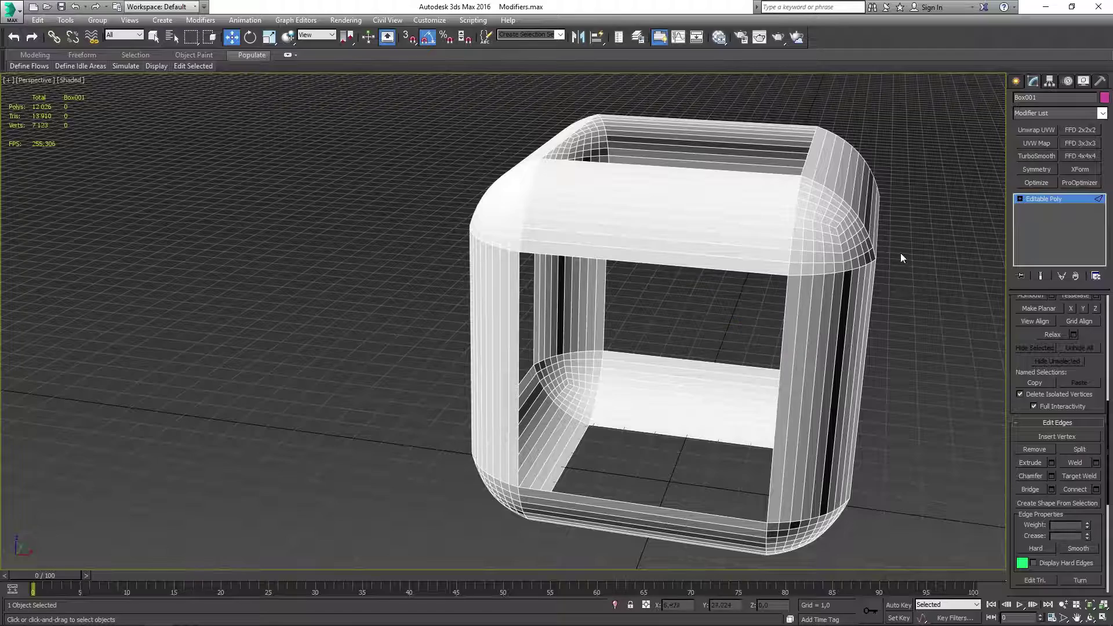
{"action": "left_click", "coordinate": [920, 207]}
{"action": "scroll", "coordinate": [920, 208], "scroll_direction": "up", "scroll_amount": 10}
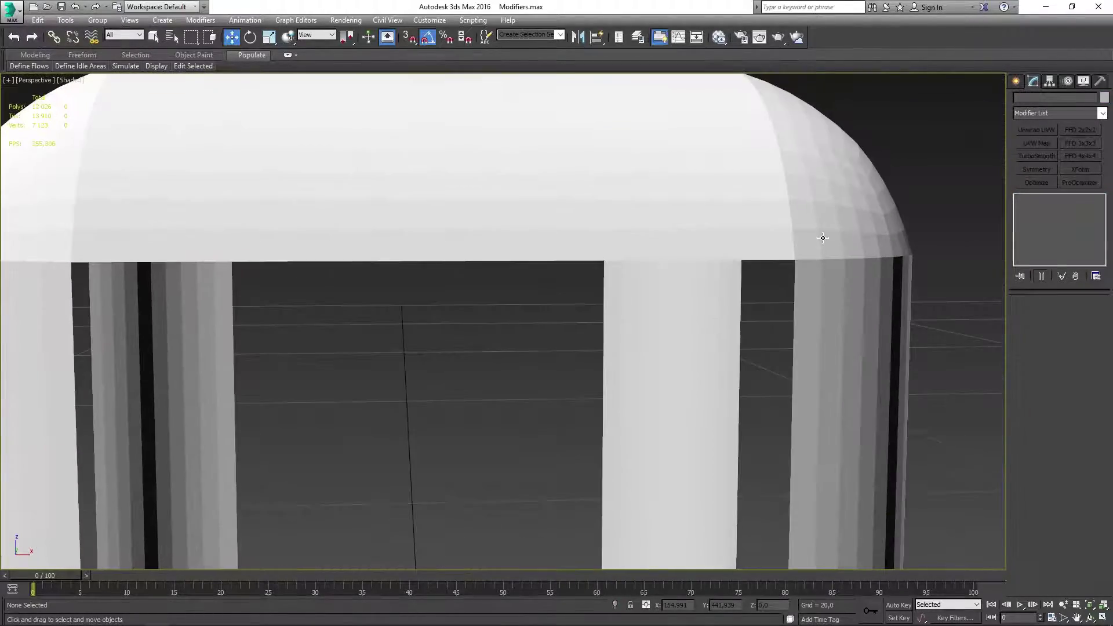
{"action": "middle_click_drag", "start_coordinate": [823, 238], "coordinate": [696, 244], "text": "alt"}
{"action": "scroll", "coordinate": [673, 358], "scroll_direction": "down", "scroll_amount": 10}
{"action": "left_click", "coordinate": [623, 304]}
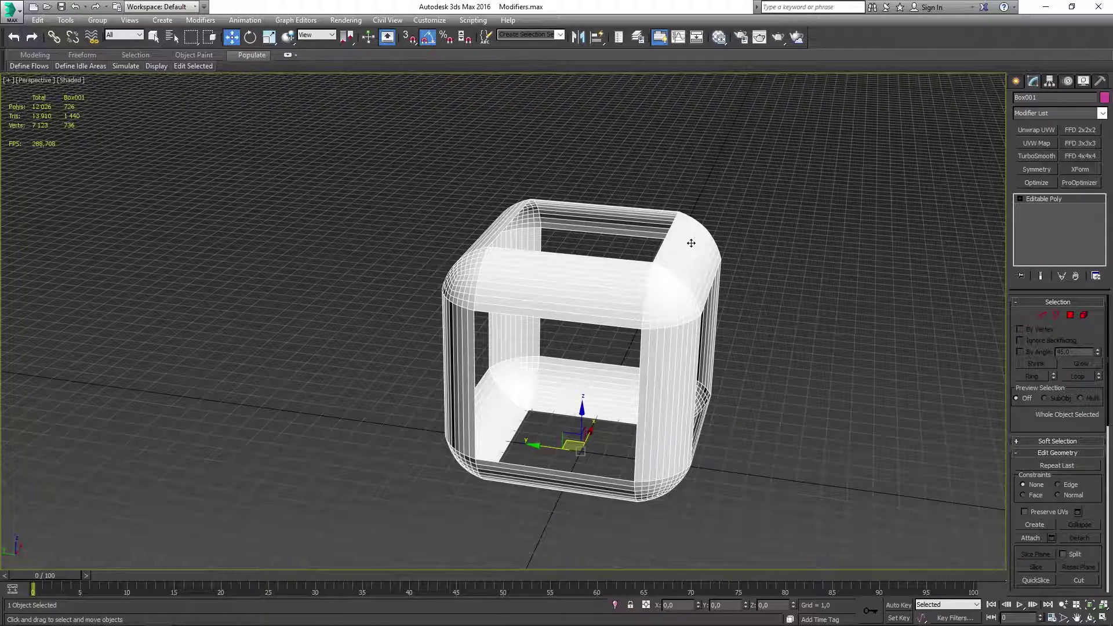
{"action": "left_click", "coordinate": [818, 204]}
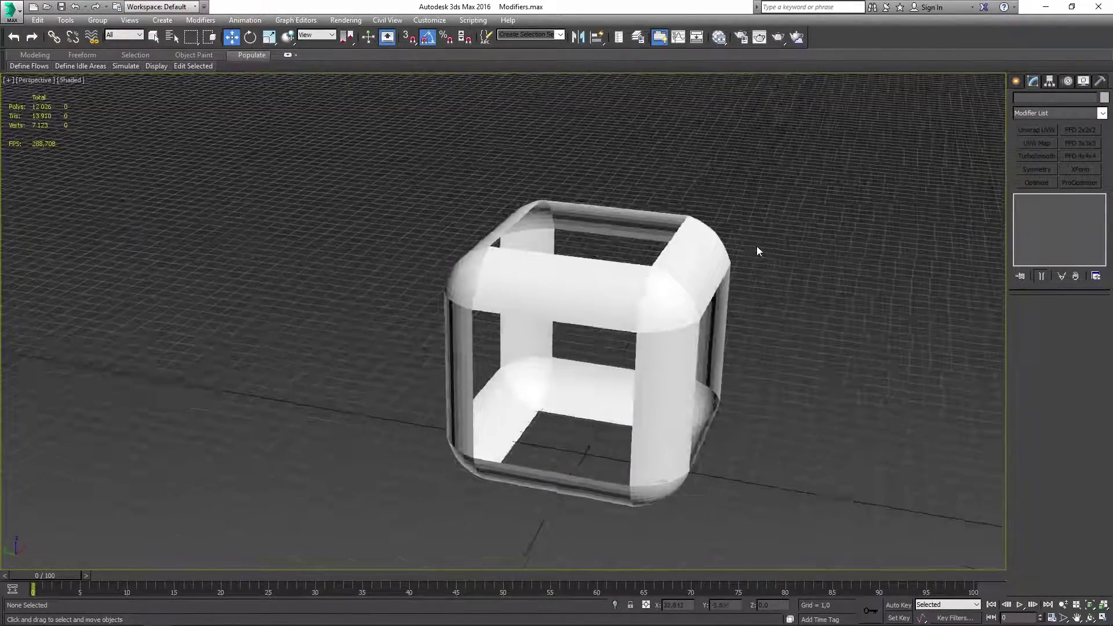